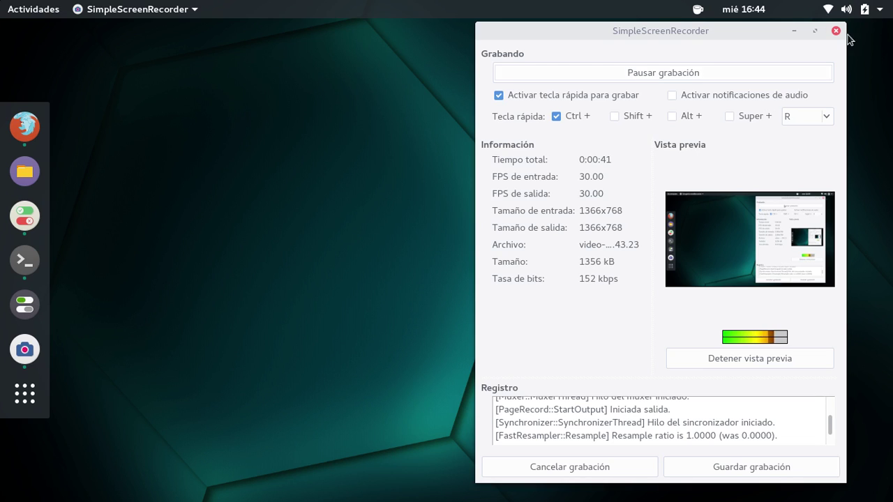
- Switch to Firefox, view the top of the article on Ubuntu Trusty beside Windows 10, and minimize the browser and the screen recorder
left_click(41, 127)
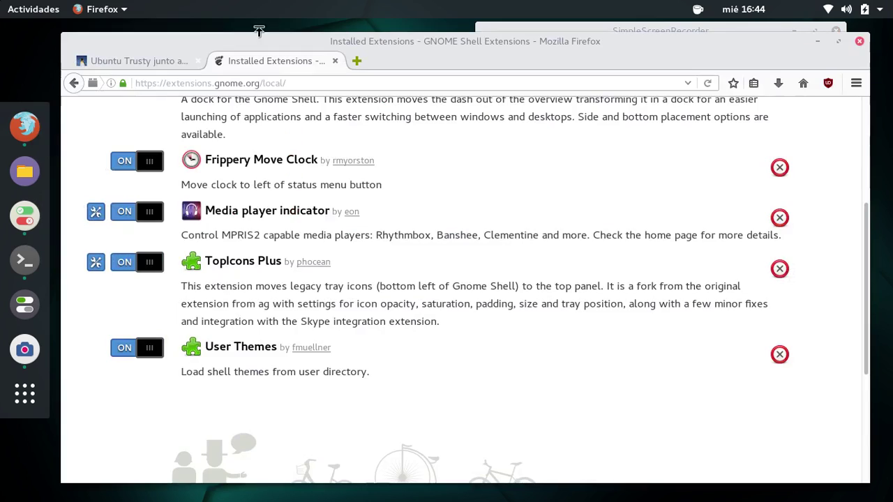
left_click(117, 61)
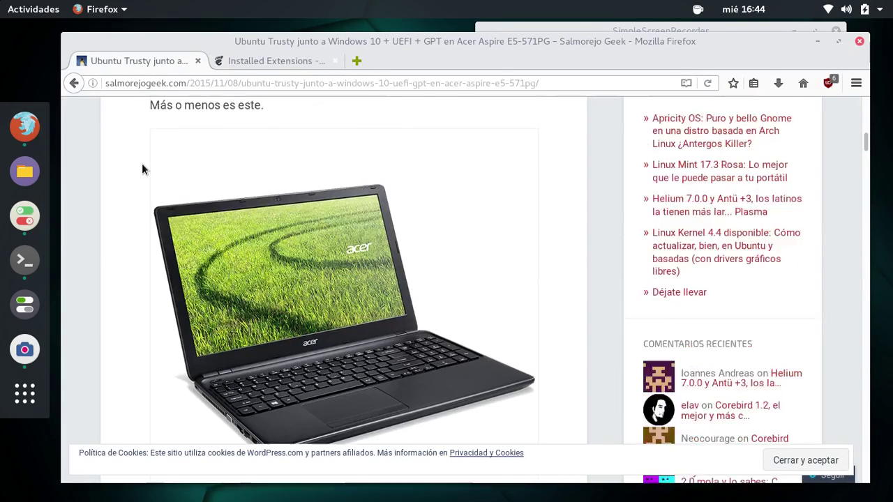
scroll(142, 163, "up", 10)
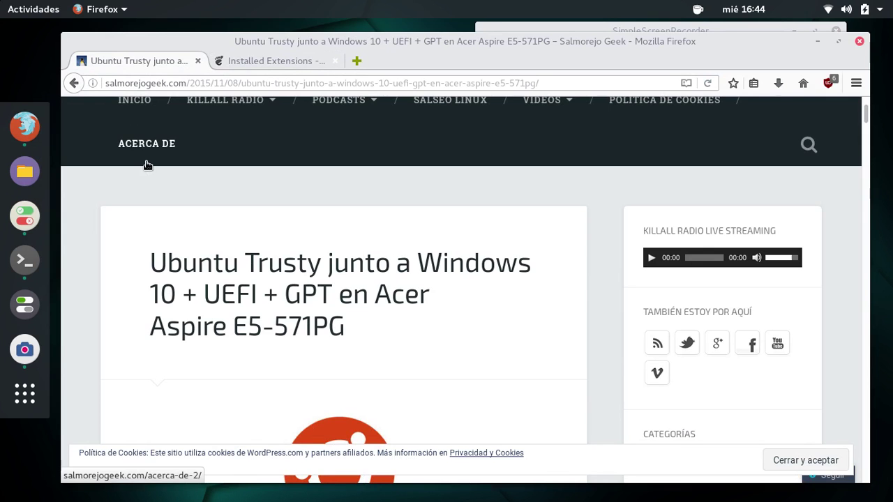
left_click(814, 40)
left_click(794, 31)
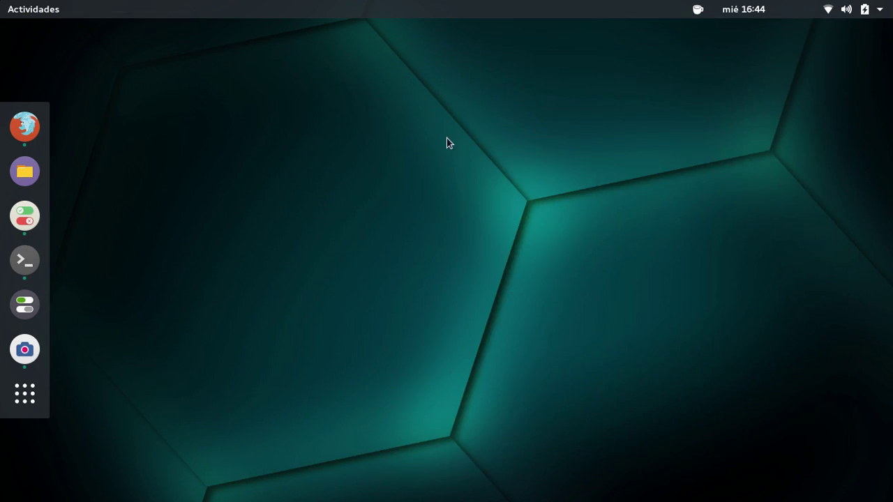
- Review the system overview on the Detalles page of the GNOME settings, and minimize the window
left_click(24, 216)
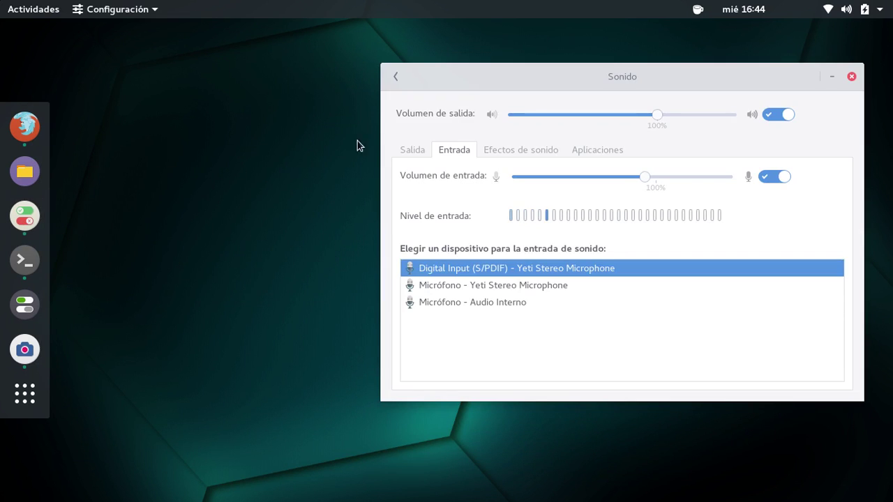
left_click(394, 77)
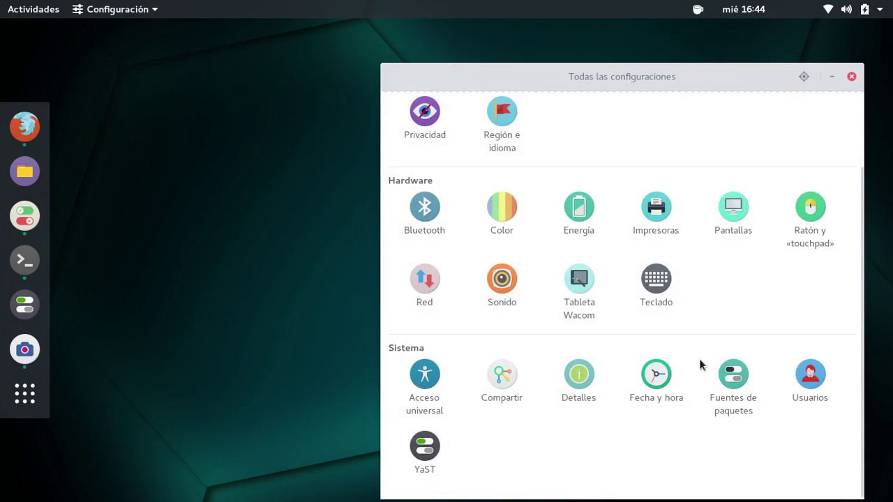
left_click(578, 376)
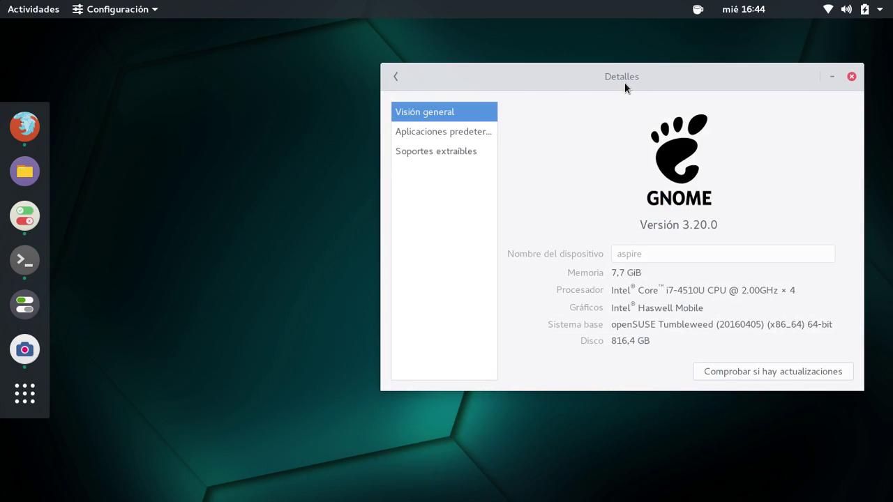
left_click_drag(625, 82, 604, 65)
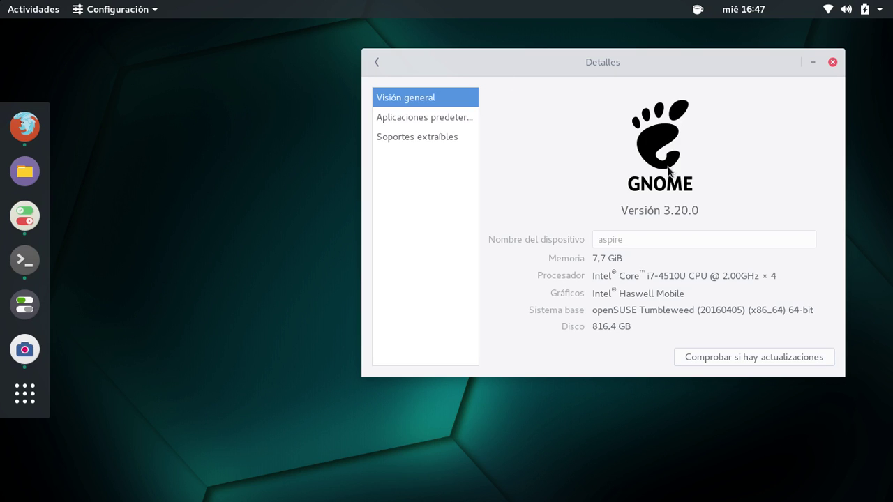
left_click_drag(641, 62, 571, 87)
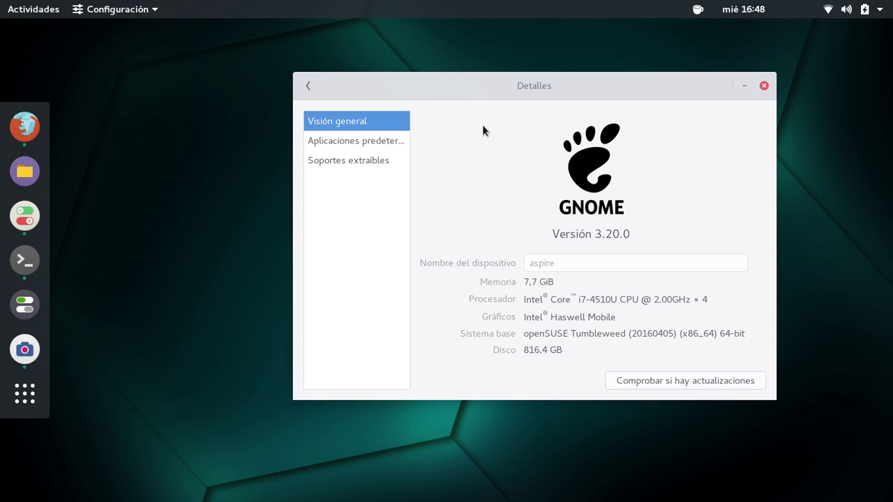
left_click(744, 86)
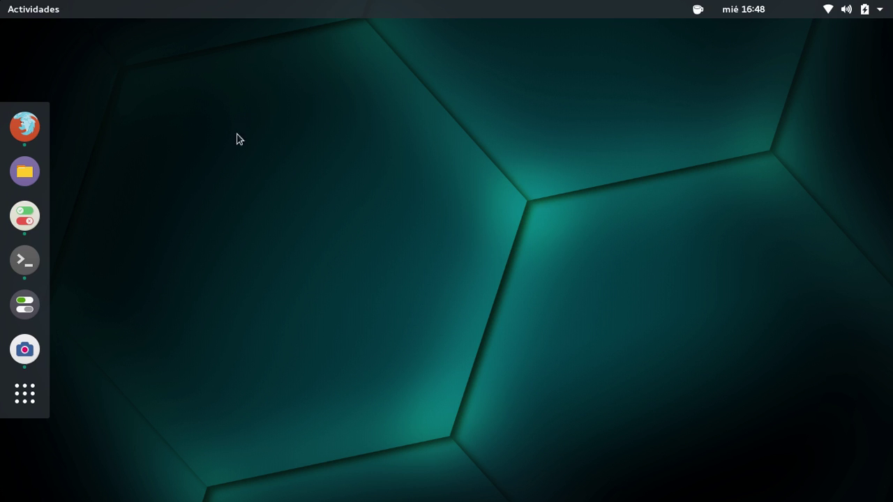
- Search the installed applications for "gp" and launch GParted, authenticating with the administrator password
key("super")
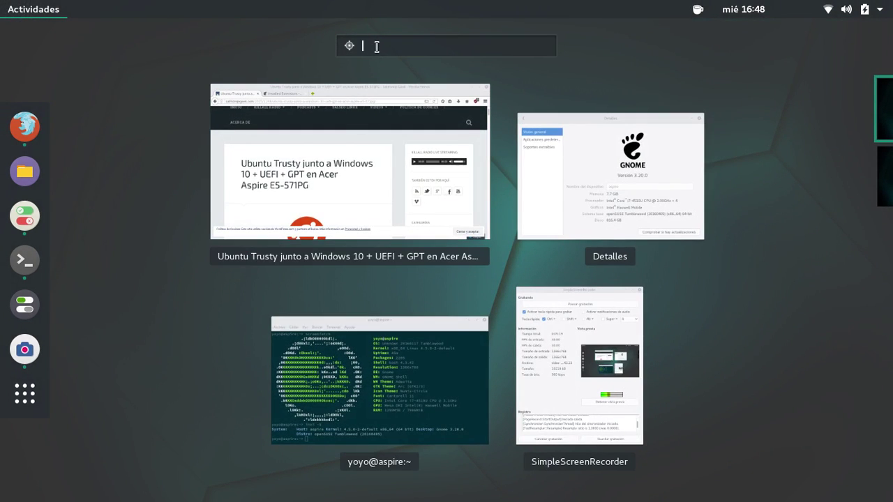
type("gp")
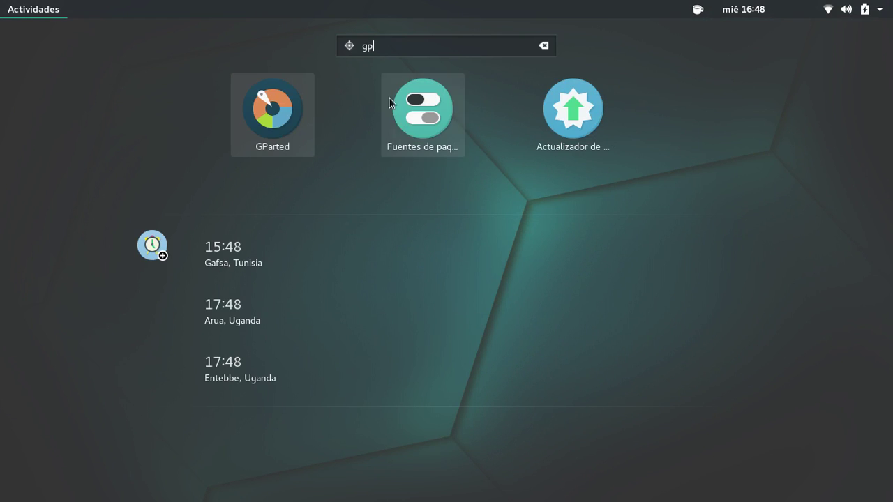
left_click(272, 115)
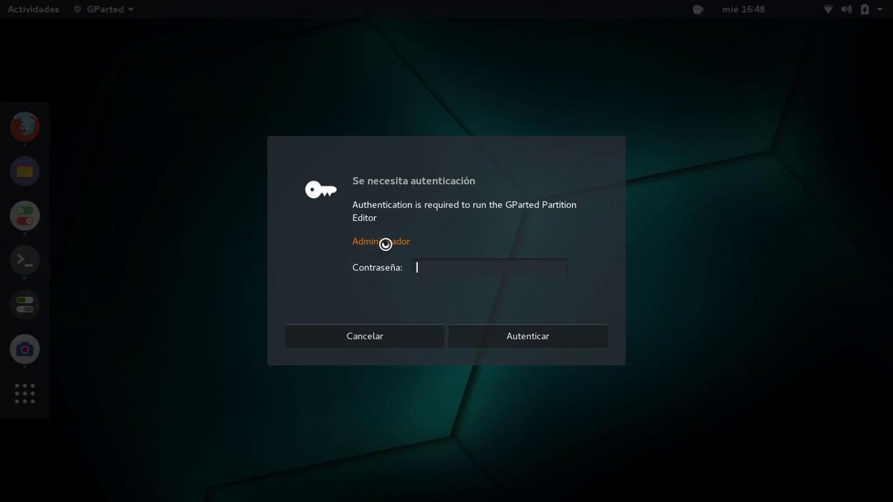
type("*******")
key("Return")
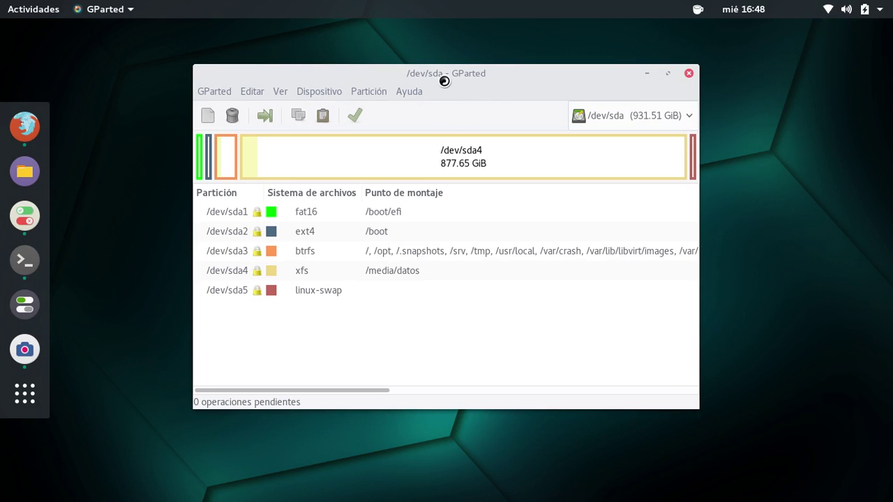
- Widen the GParted window and examine the mount points, labels, sizes and flags of the partitions on /dev/sda
left_click_drag(443, 74, 320, 57)
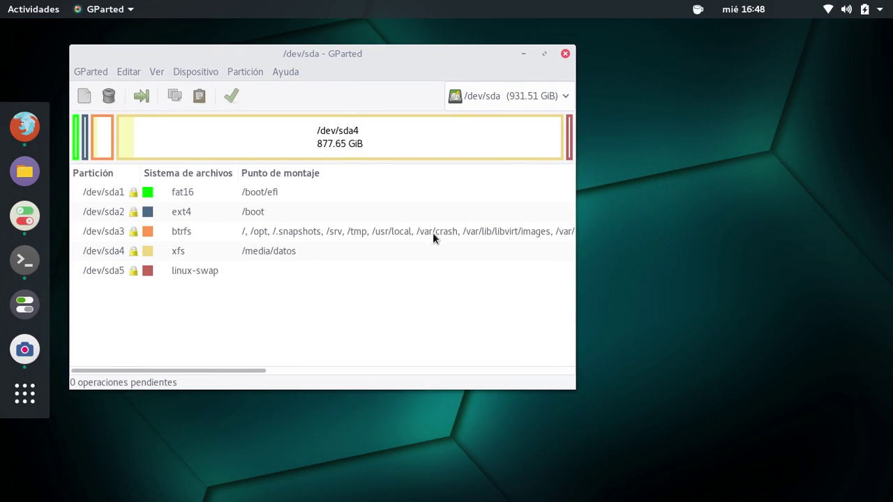
left_click_drag(571, 382, 891, 369)
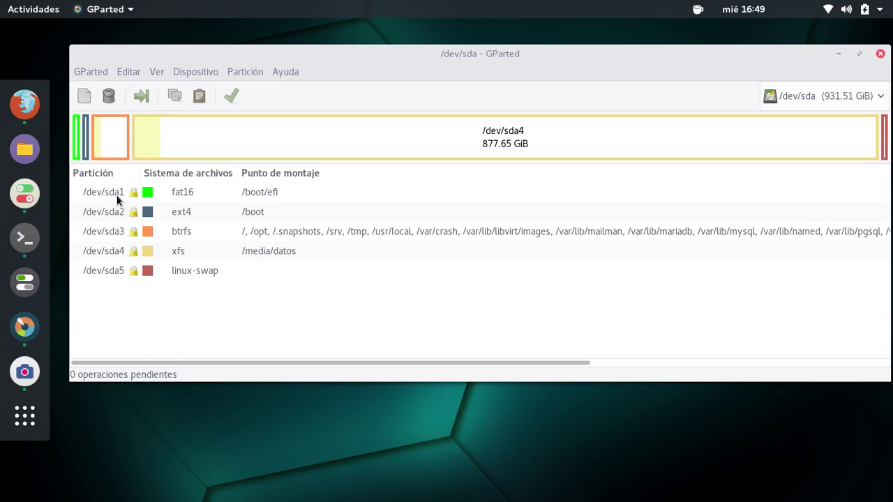
left_click_drag(149, 363, 627, 359)
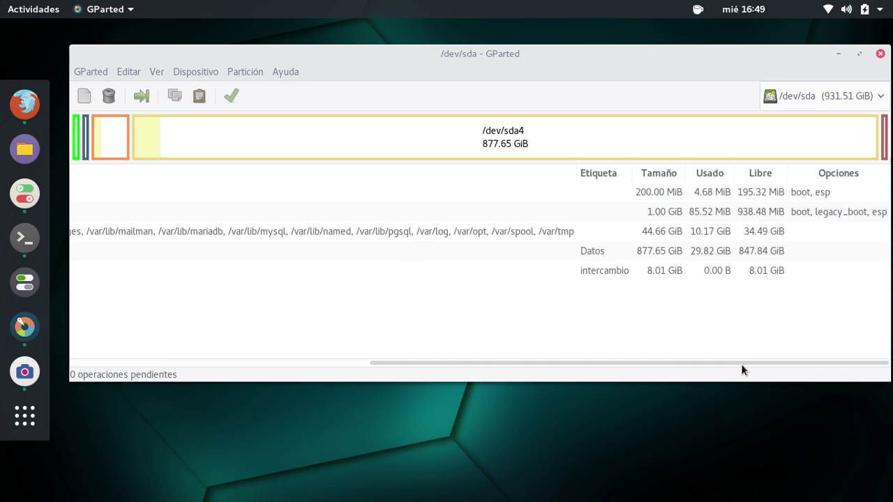
left_click_drag(741, 362, 404, 362)
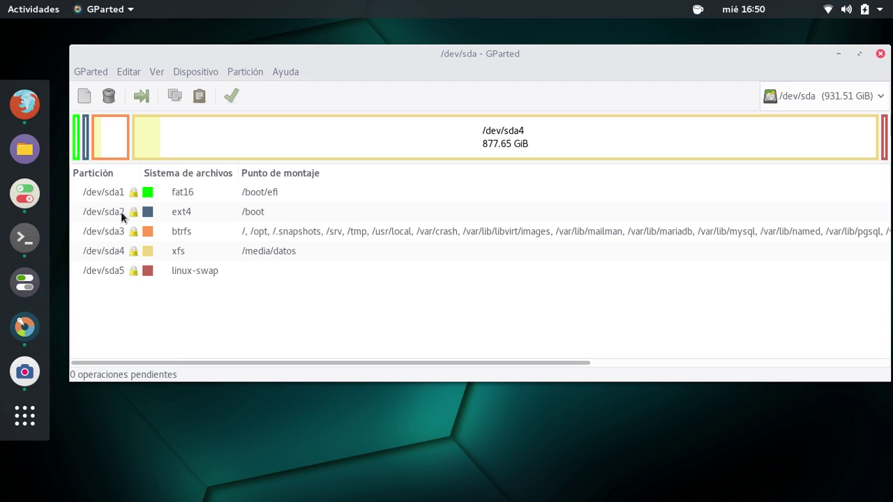
- Go through the boot, btrfs, xfs and swap partitions of /dev/sda one at a time, and close GParted
left_click(247, 214)
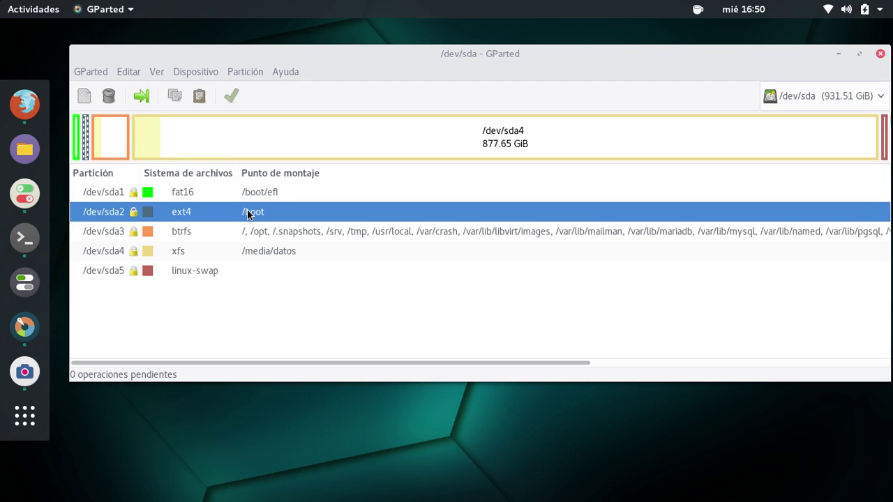
left_click(264, 234)
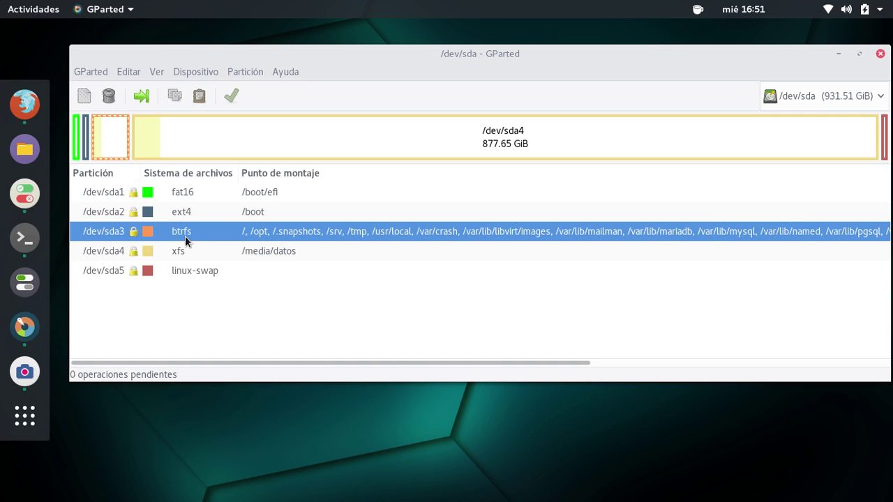
left_click_drag(227, 361, 178, 360)
left_click(178, 253)
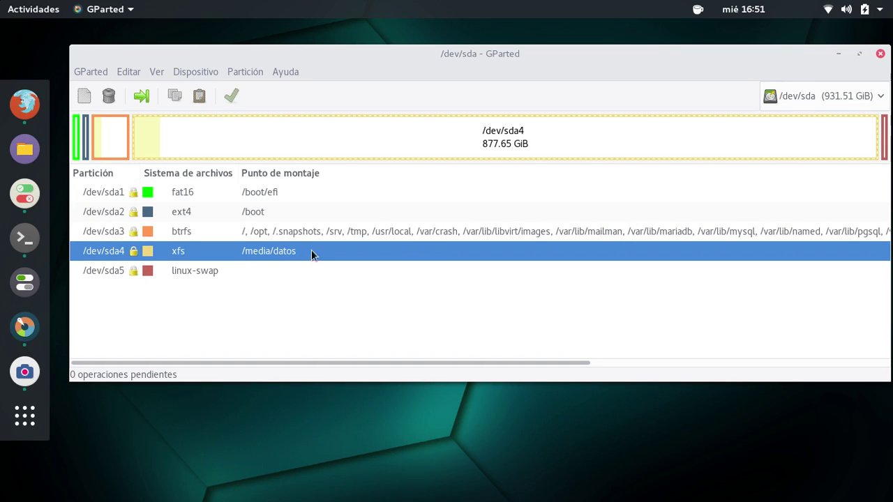
left_click(210, 270)
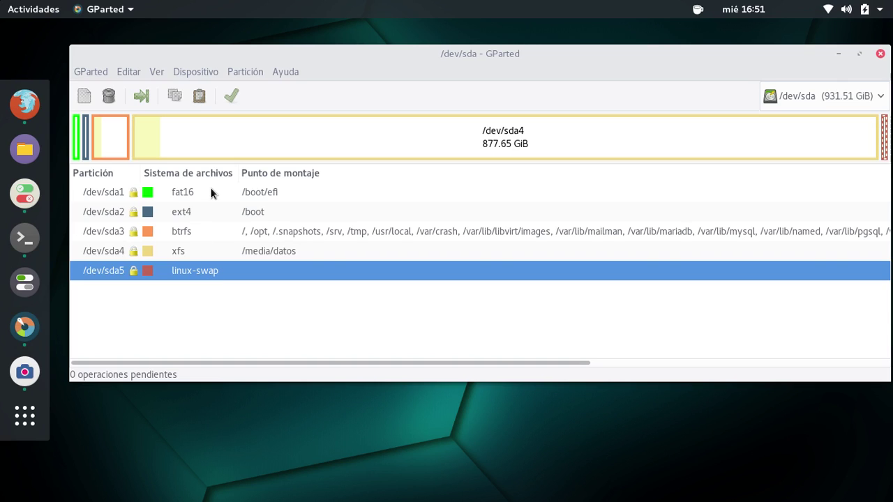
left_click(261, 232)
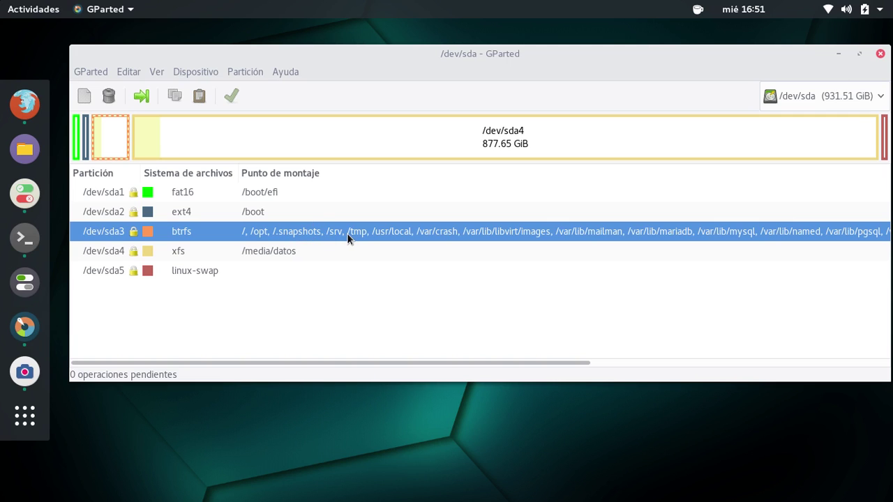
left_click(880, 54)
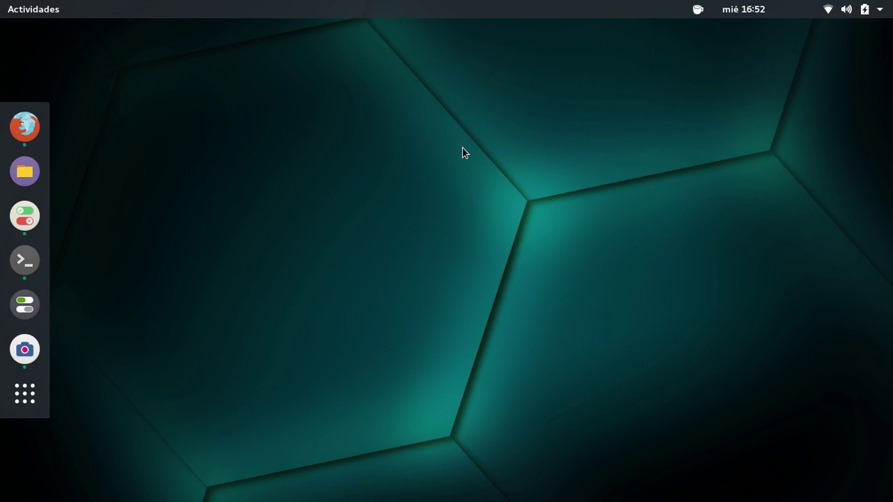
- Return the GNOME settings from the Detalles page to the overview of all settings, and minimize the window
left_click(25, 215)
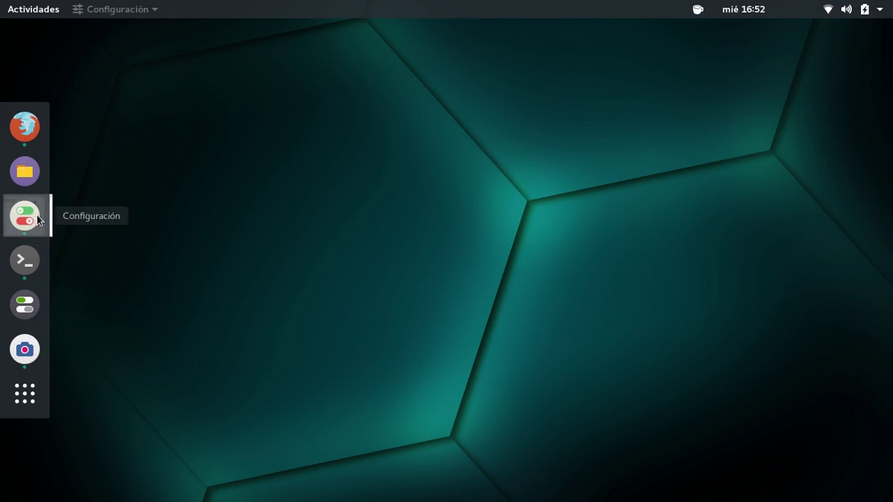
left_click(305, 85)
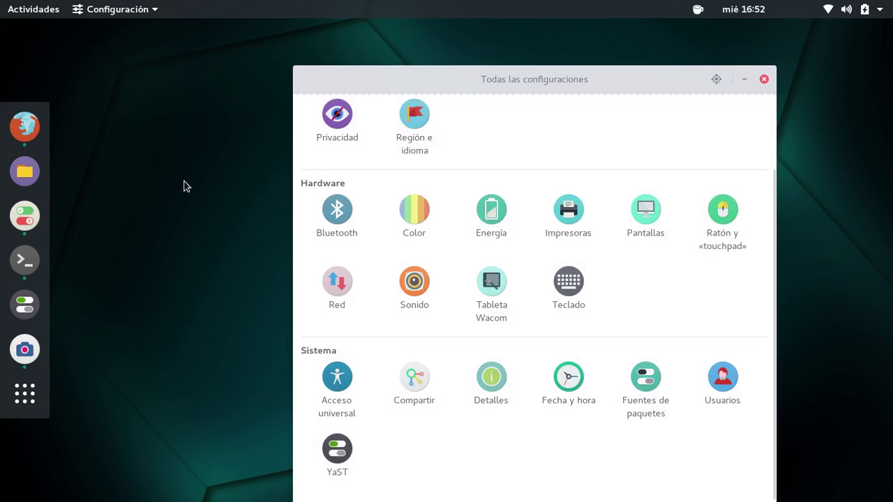
left_click(743, 79)
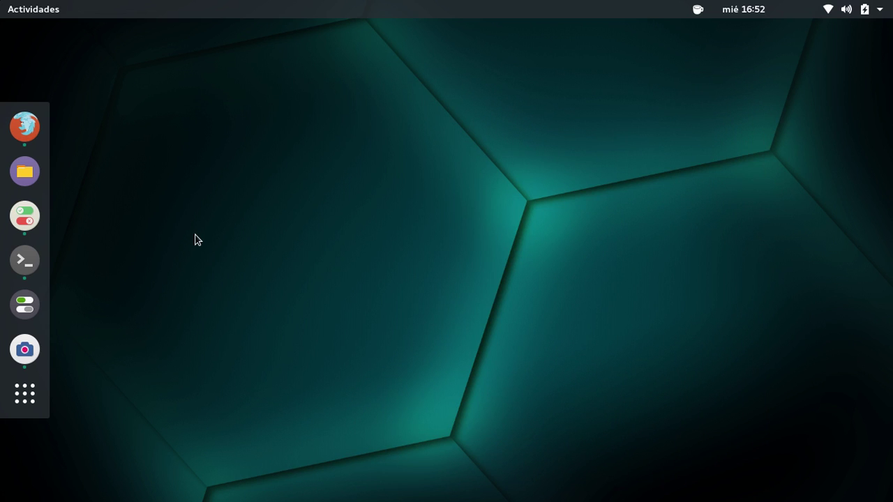
- Switch to the terminal, examine the screenfetch and inxi -S output, and minimize the window
left_click(25, 260)
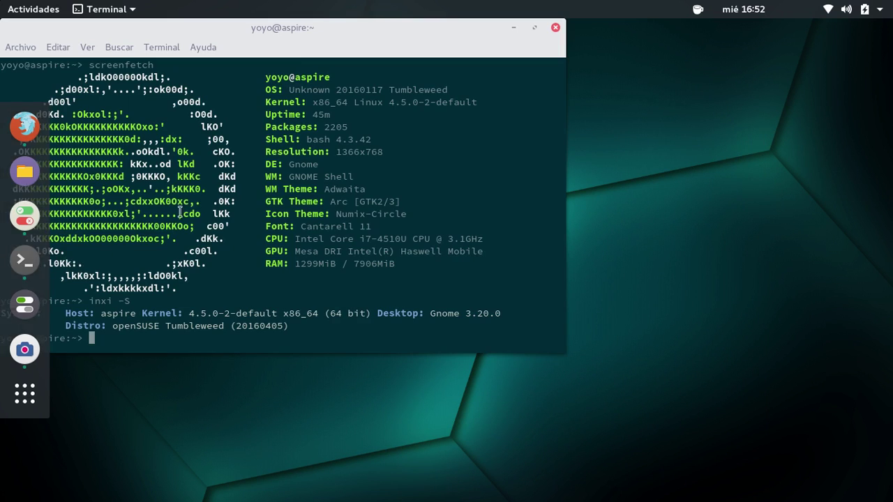
left_click_drag(303, 35, 470, 66)
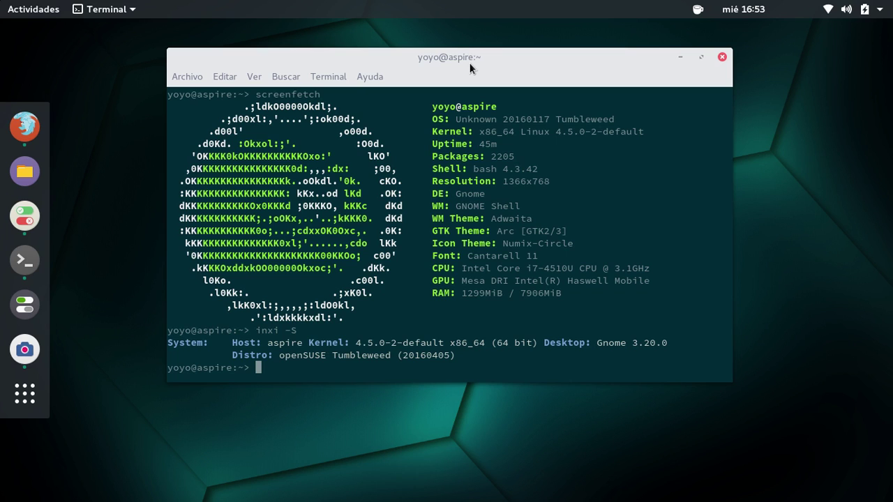
left_click(679, 56)
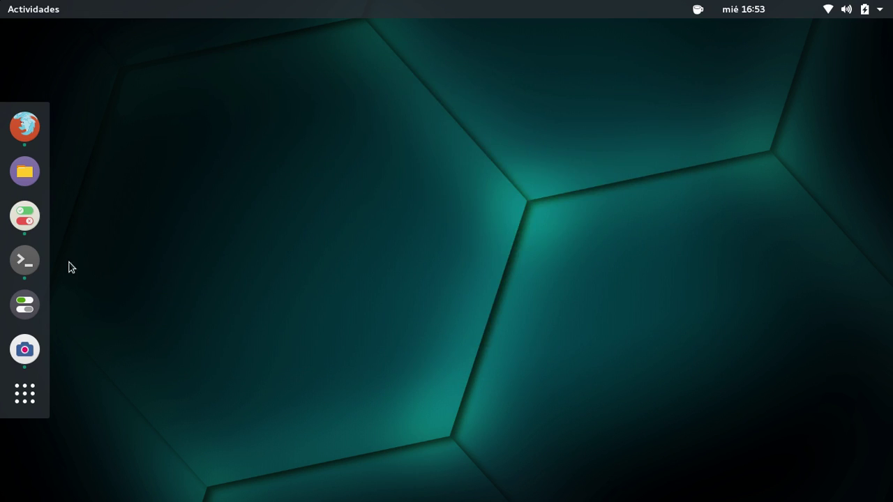
left_click(25, 259)
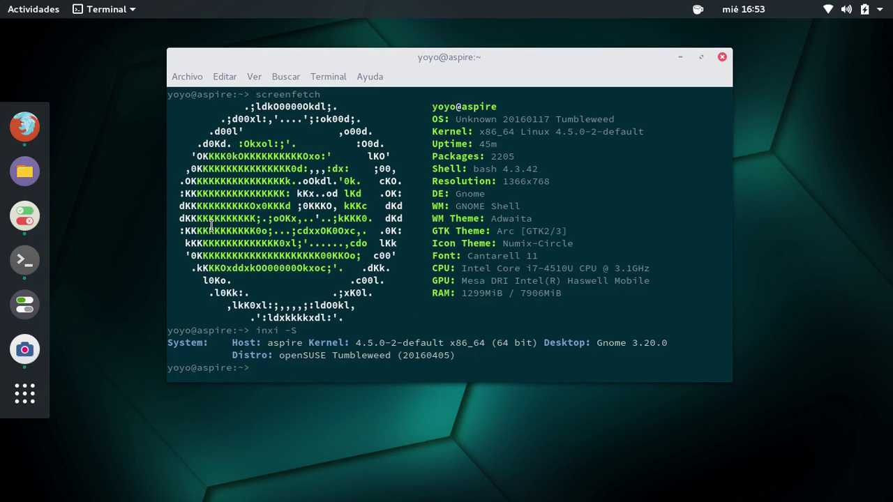
left_click(680, 57)
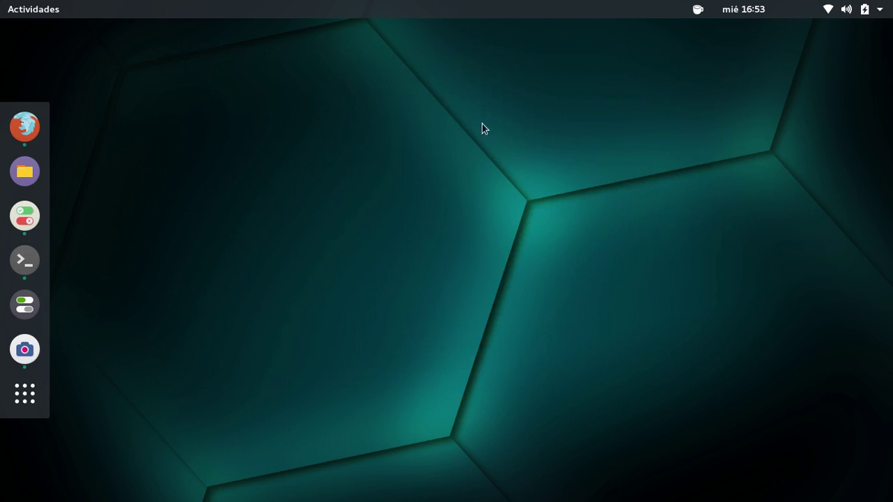
- Open YaST from the GNOME settings, authenticate with the root password, and maximize the YaST control centre
left_click(32, 217)
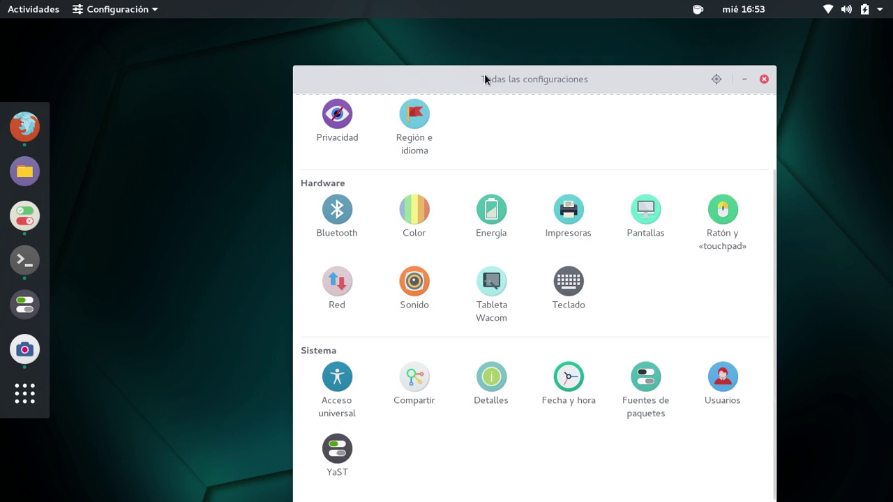
left_click_drag(485, 79, 388, 46)
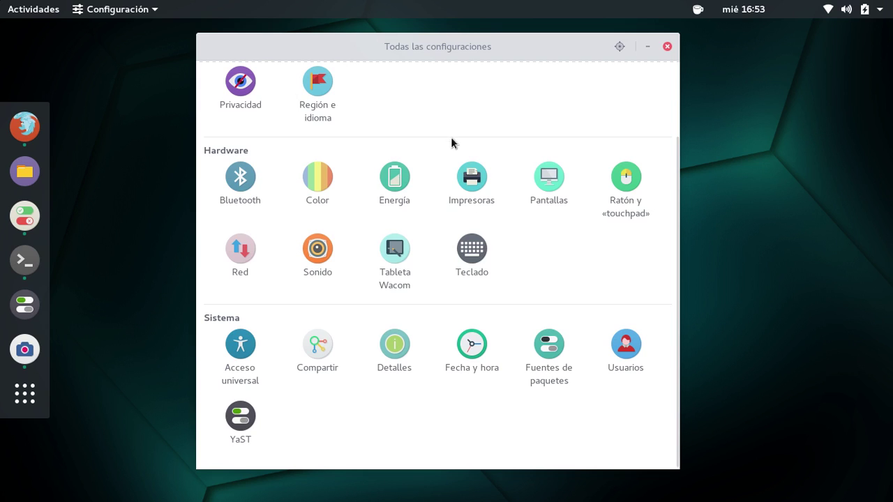
left_click(237, 417)
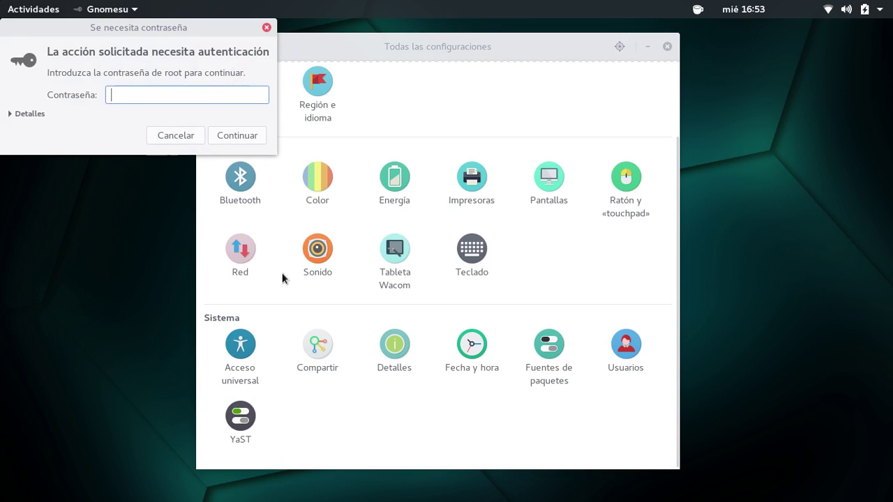
type("•••••••")
key("Return")
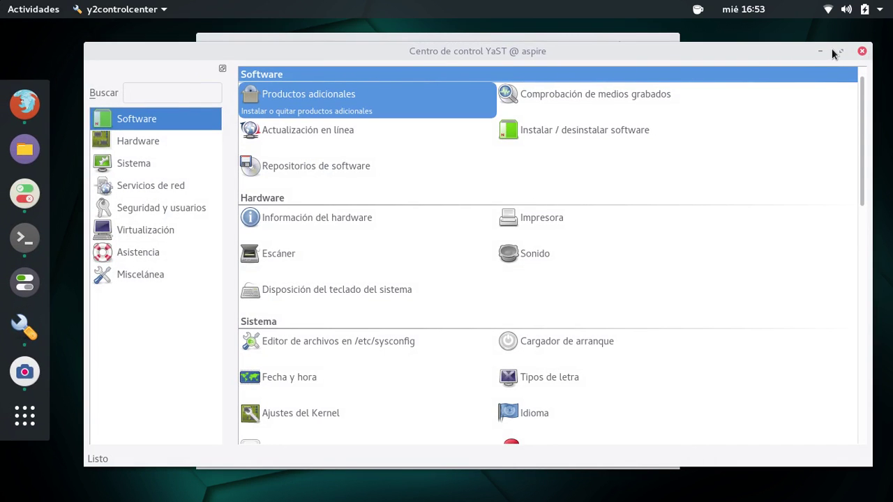
left_click(841, 51)
- Examine the home:, Packman and google-chrome entries among YaST's configured software repositories, and leave the module without changes
left_click(287, 149)
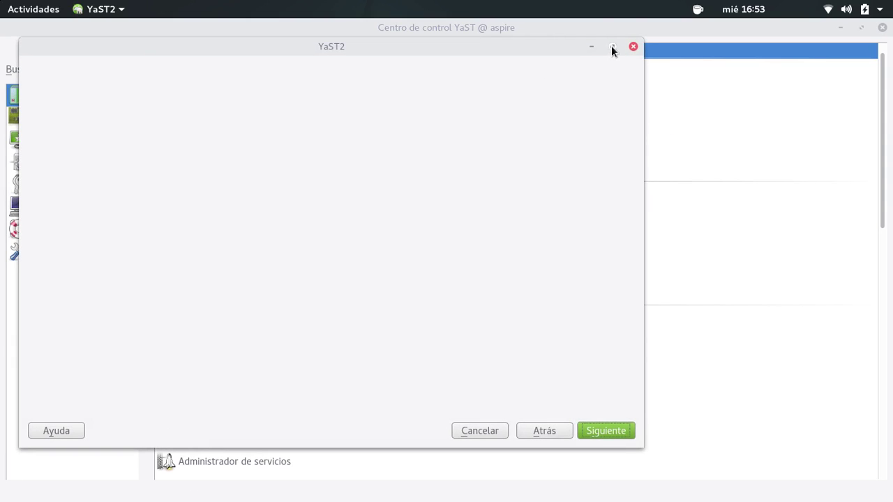
left_click(612, 46)
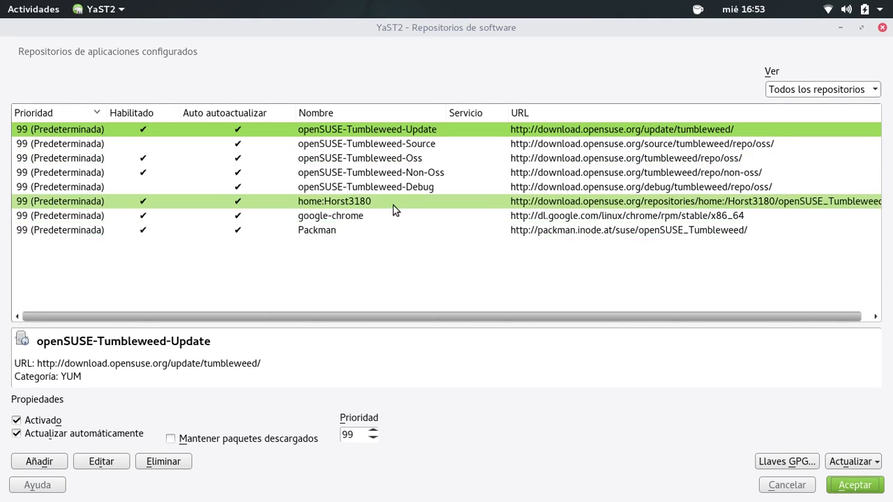
left_click(366, 201)
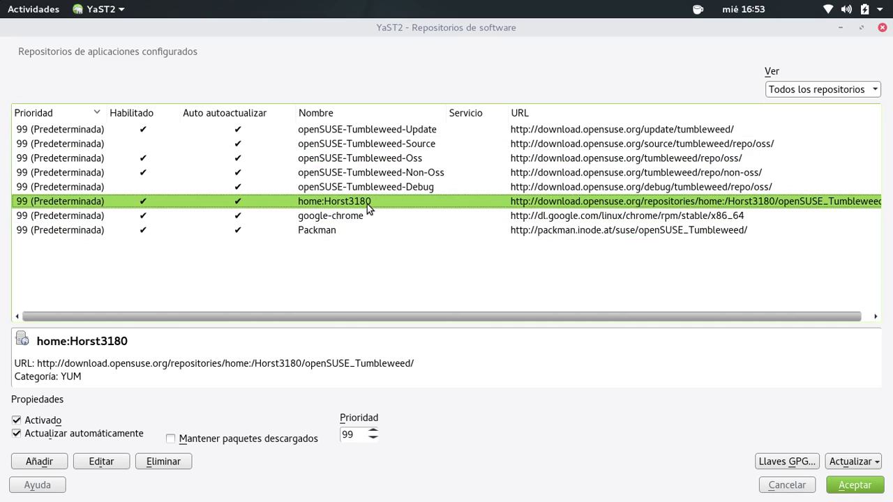
left_click(327, 230)
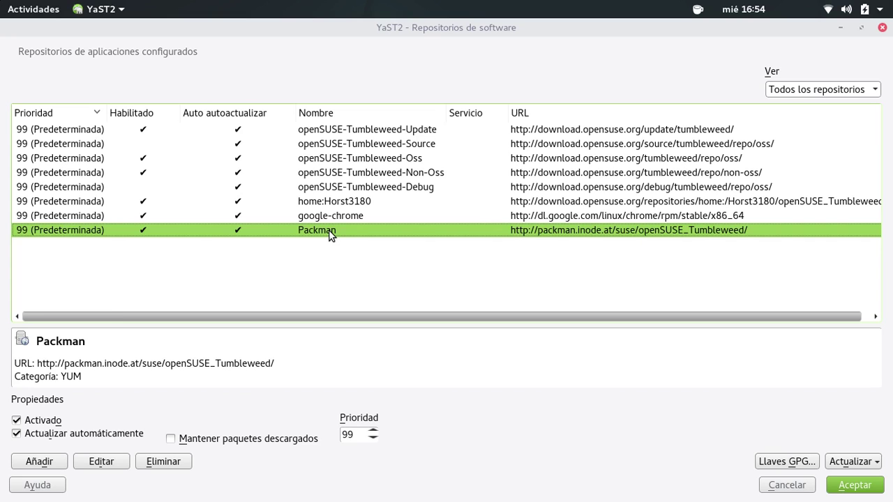
left_click(339, 218)
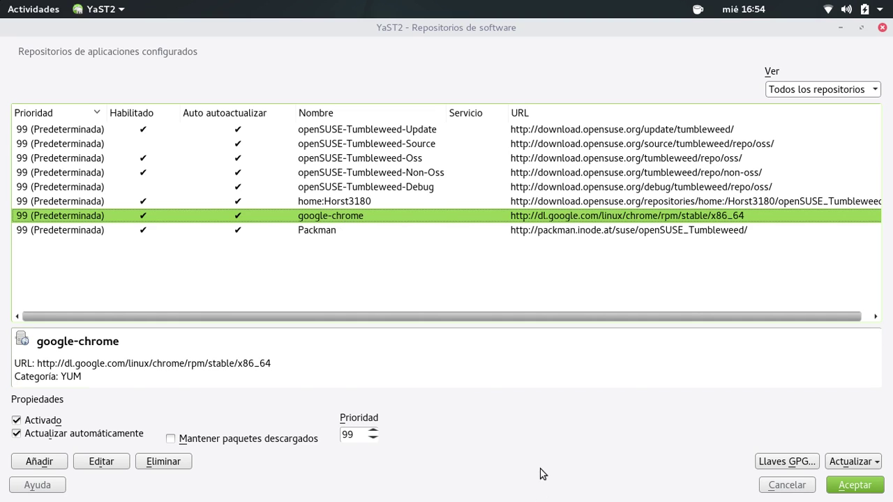
left_click(783, 486)
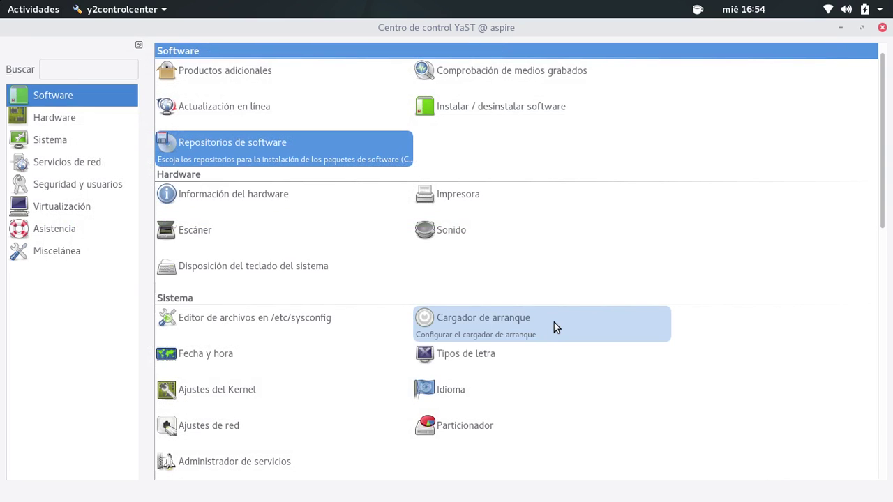
- Search YaST's software management for chromium, look through the matching packages, and close the module
left_click(508, 106)
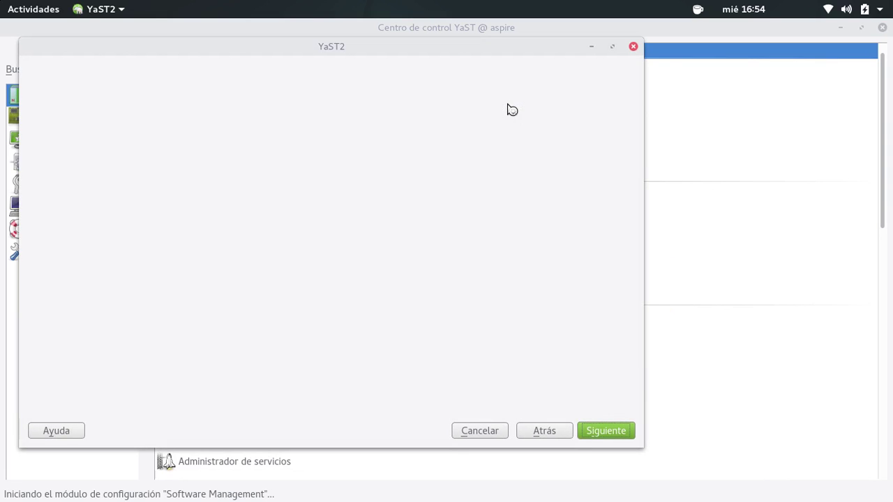
left_click(611, 46)
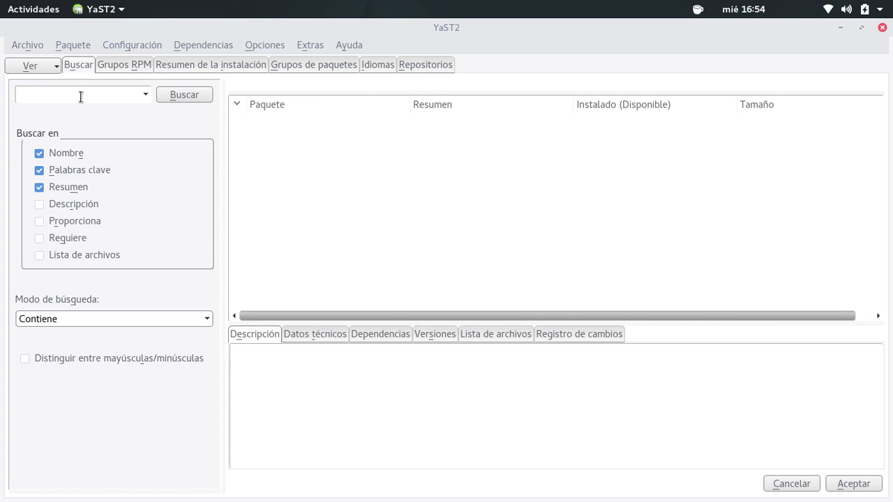
type("chromium")
key("Return")
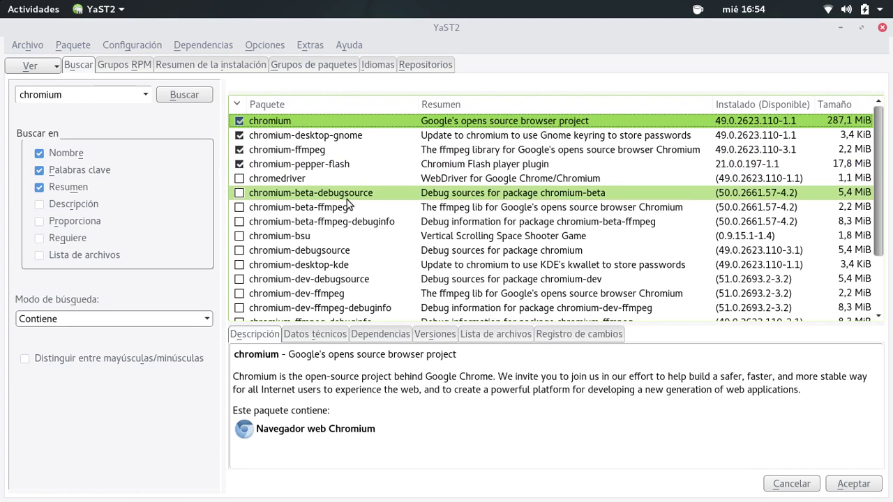
scroll(365, 215, "down", 3)
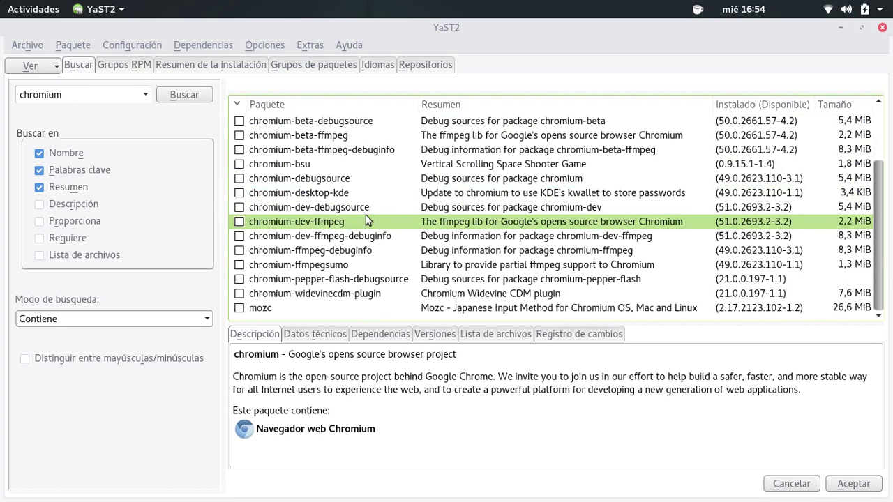
scroll(358, 266, "up", 3)
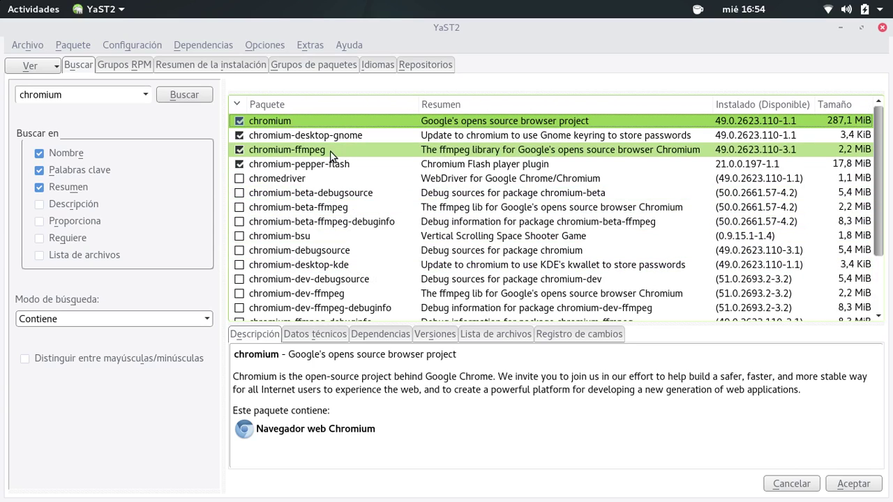
left_click(880, 28)
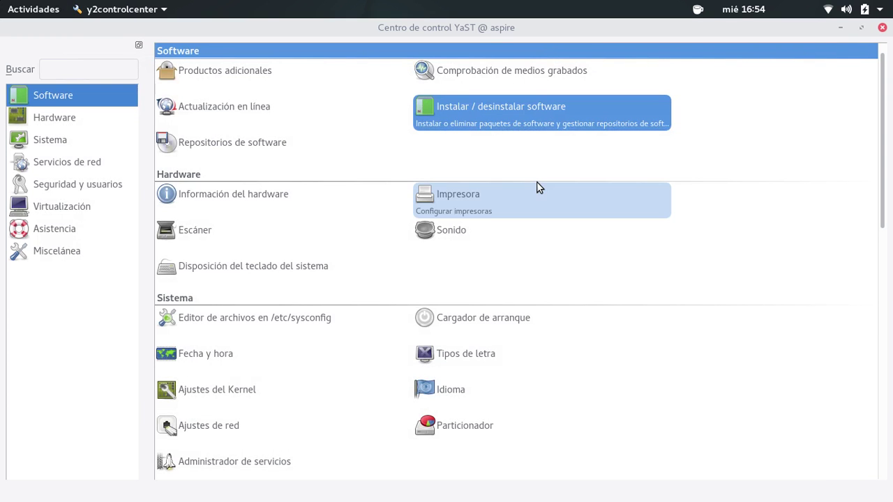
- Minimize the YaST control centre, bring up the terminal, and enlarge its window
left_click(840, 27)
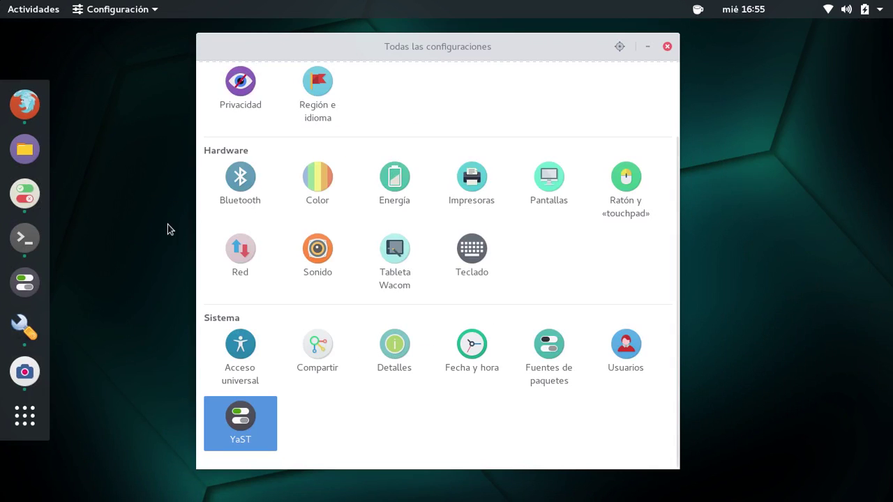
left_click(25, 237)
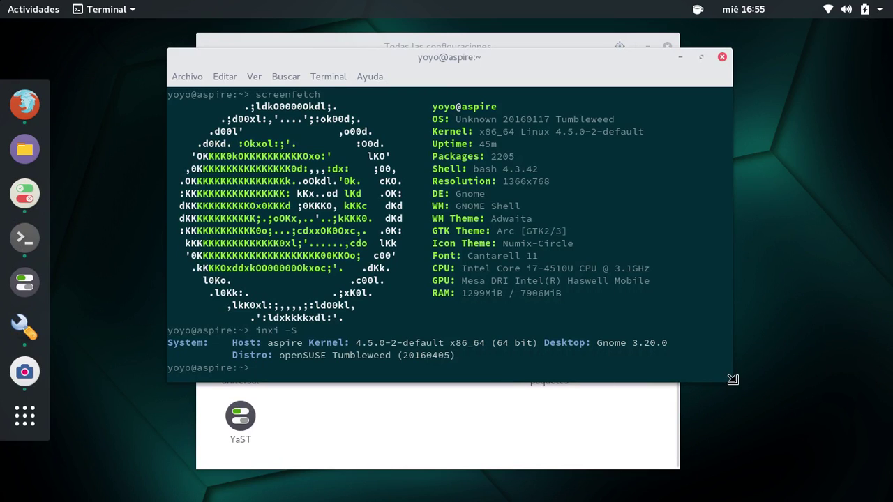
left_click_drag(732, 379, 792, 423)
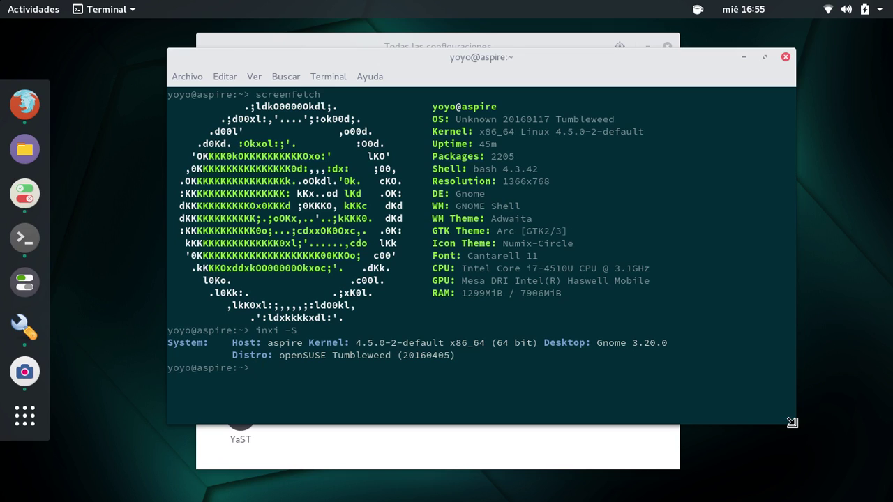
- Write zypper up at the terminal prompt, change it to zypper dup, and erase the command without running it
type("zypper up")
key("BackSpace")
key("BackSpace")
type("dup")
key("BackSpace")
key("BackSpace")
key("BackSpace")
key("BackSpace")
key("BackSpace")
key("BackSpace")
key("BackSpace")
key("BackSpace")
key("BackSpace")
key("BackSpace")
- Close the terminal, return to the YaST control centre, and look through its modules, including the Hardware and Sistema categories
left_click(786, 59)
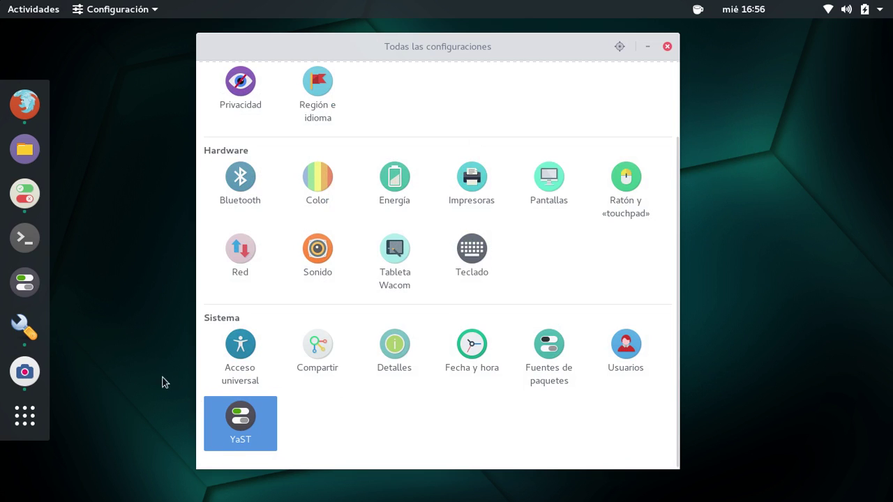
left_click(25, 325)
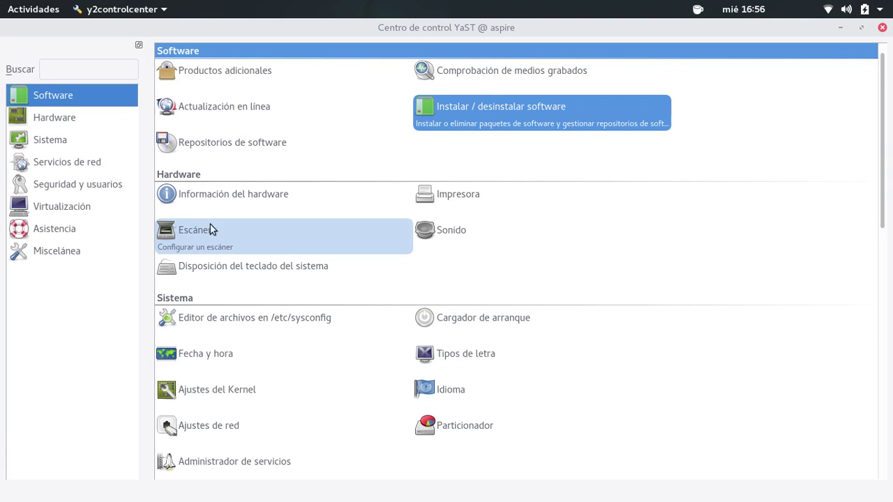
scroll(181, 234, "down", 10)
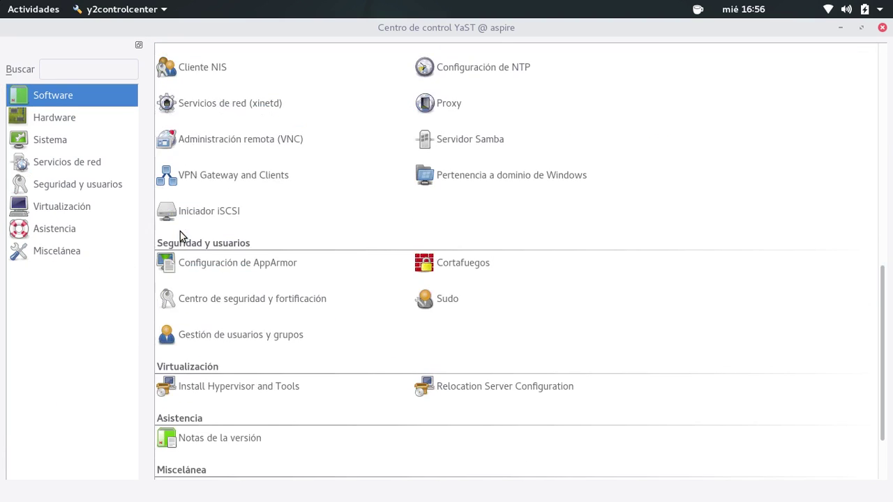
scroll(186, 170, "up", 10)
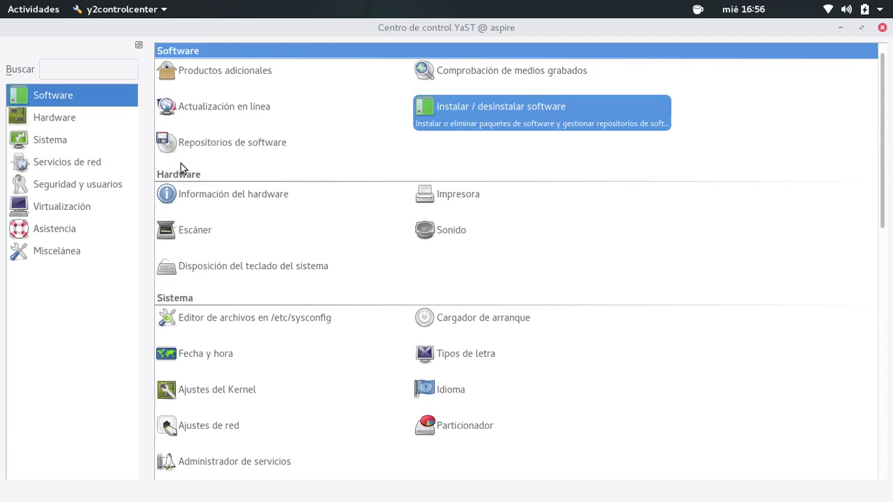
left_click(65, 145)
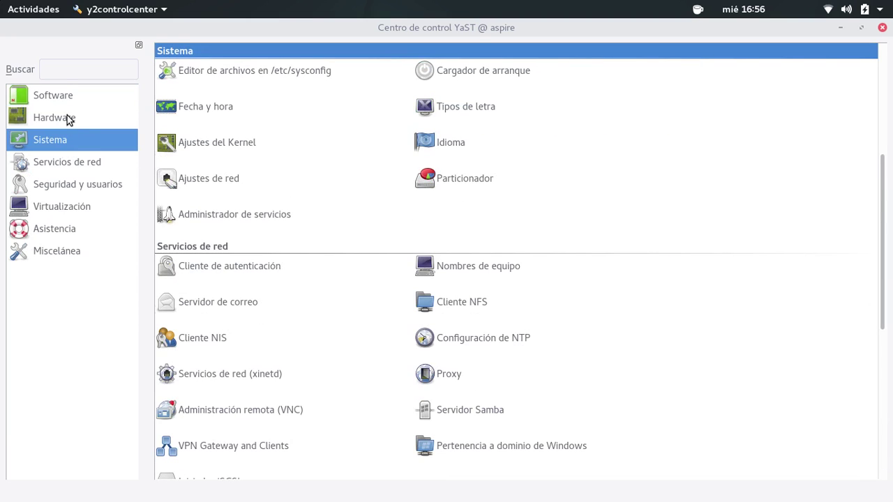
left_click(68, 120)
left_click(58, 138)
scroll(230, 245, "up", 4)
- Review YaST's boot loader settings for boot code, kernel parameters and bootloader options, cancel them, and close YaST
left_click(480, 318)
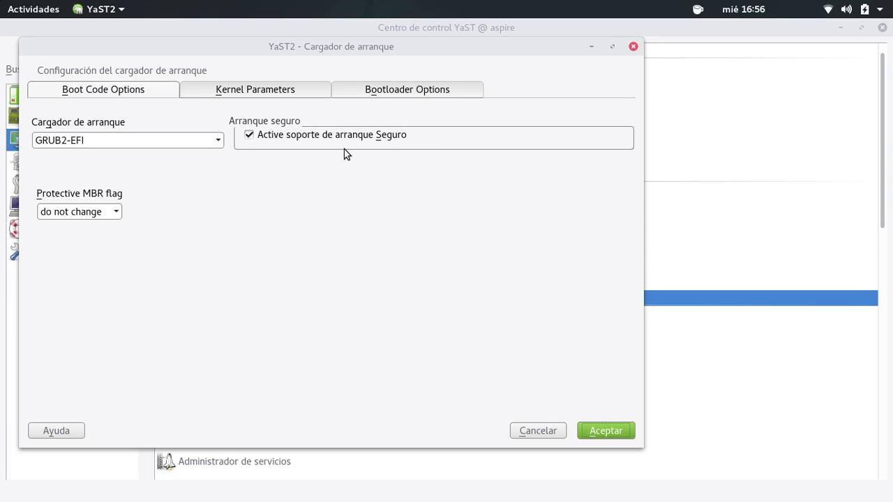
left_click(272, 95)
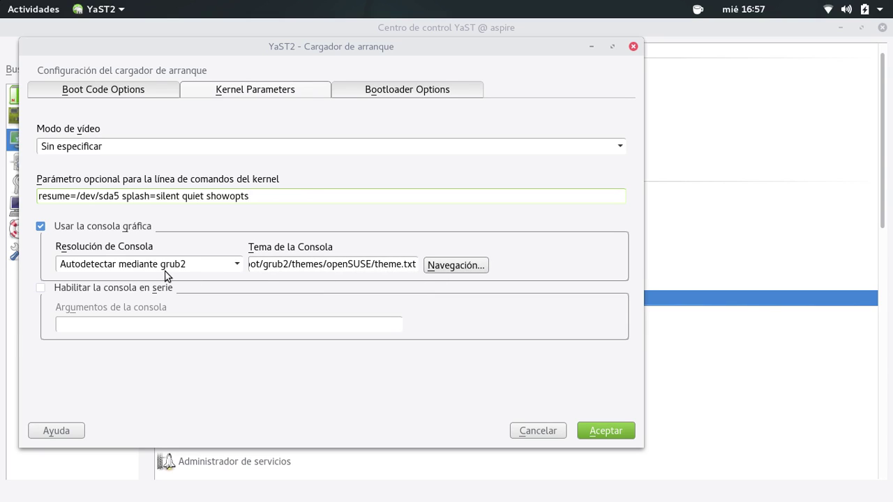
left_click(373, 90)
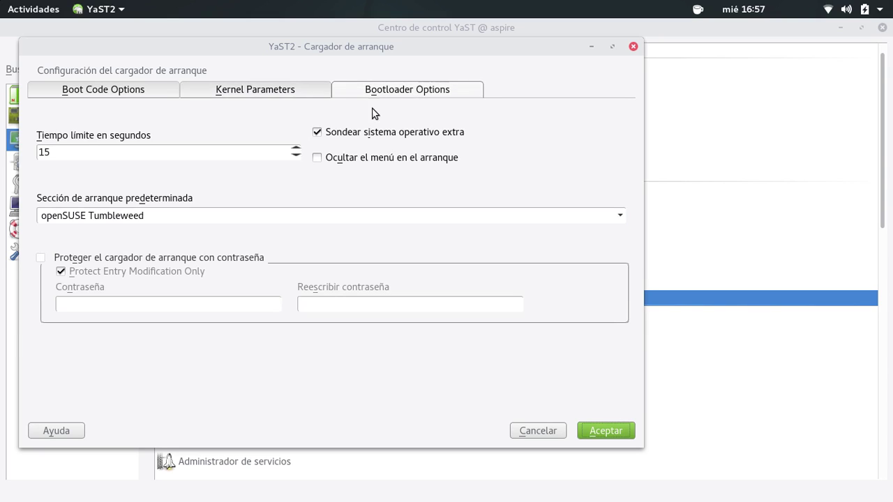
left_click(87, 150)
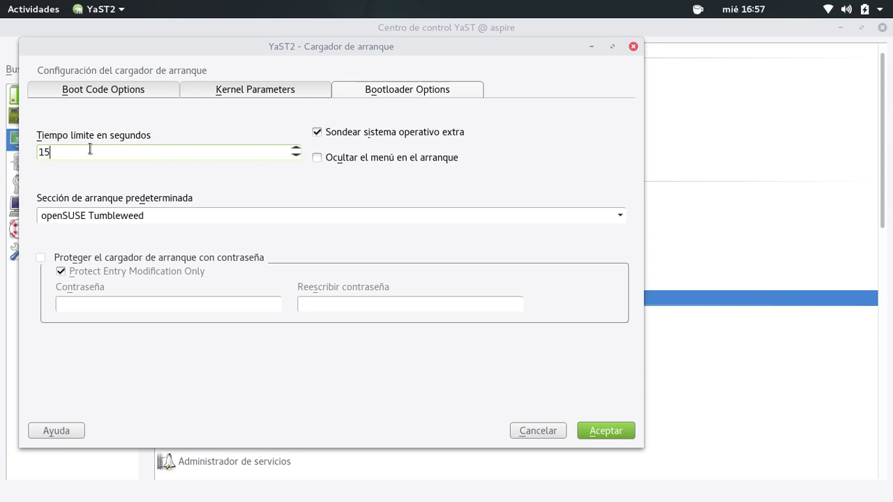
left_click(531, 428)
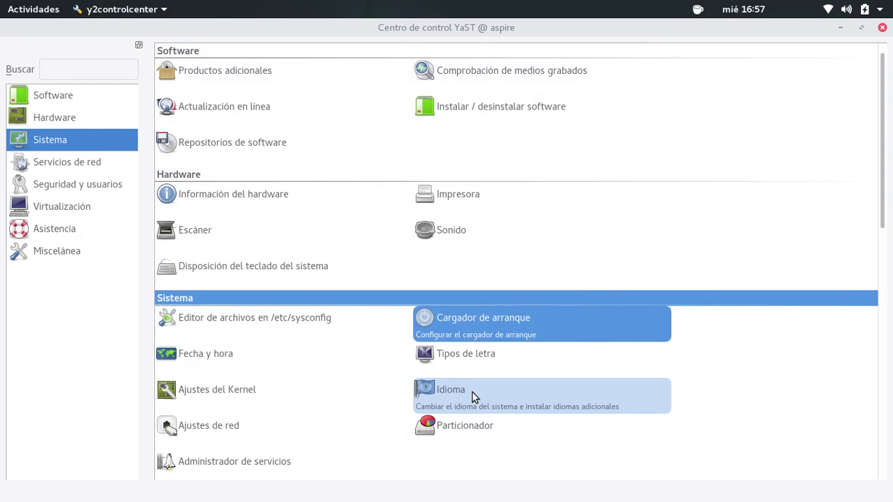
left_click(882, 28)
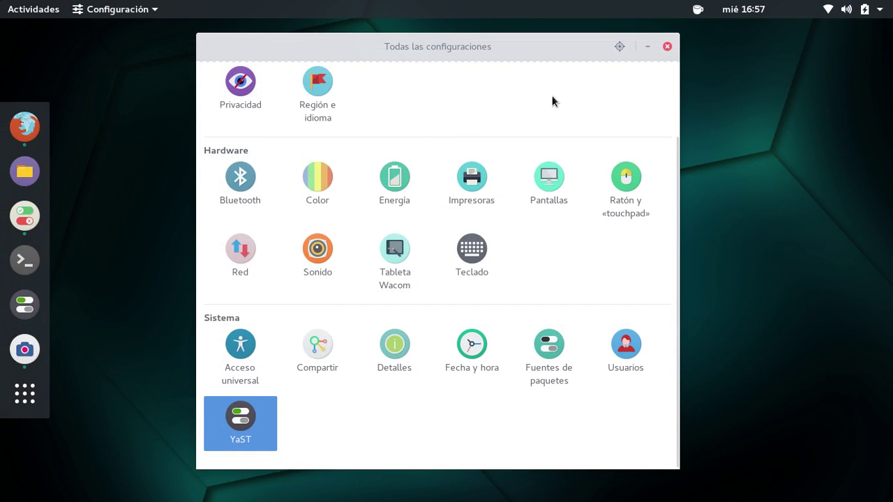
- Close the GNOME settings and open the home folder in the file manager, moving its window to mid-screen
left_click(667, 46)
left_click(25, 171)
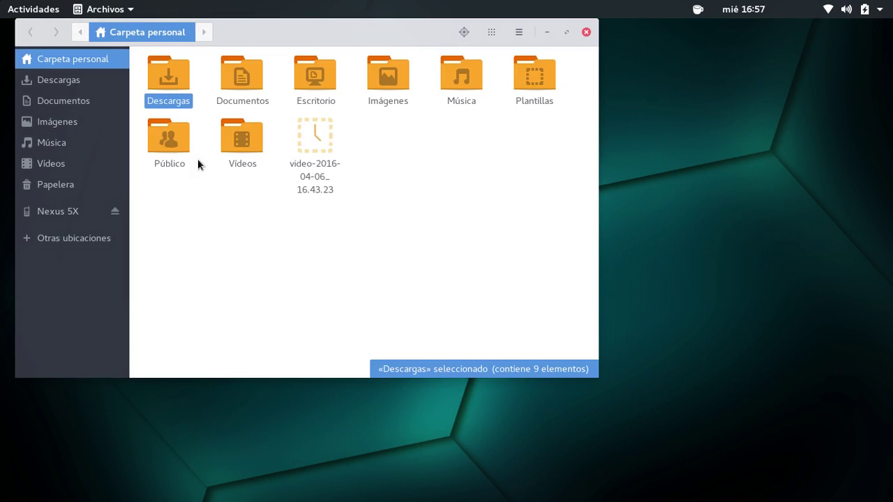
left_click_drag(269, 25, 395, 93)
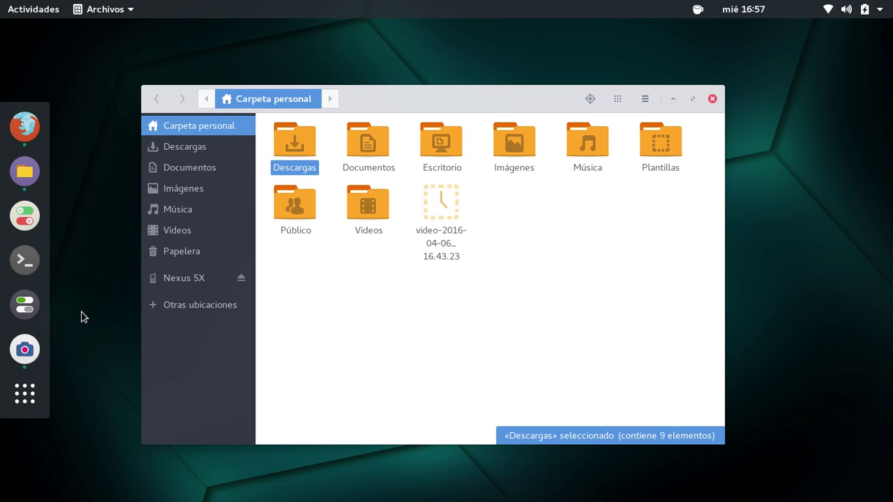
- Switch to Firefox, review the installed GNOME Shell extensions on extensions.gnome.org, and minimize the browser
left_click(24, 126)
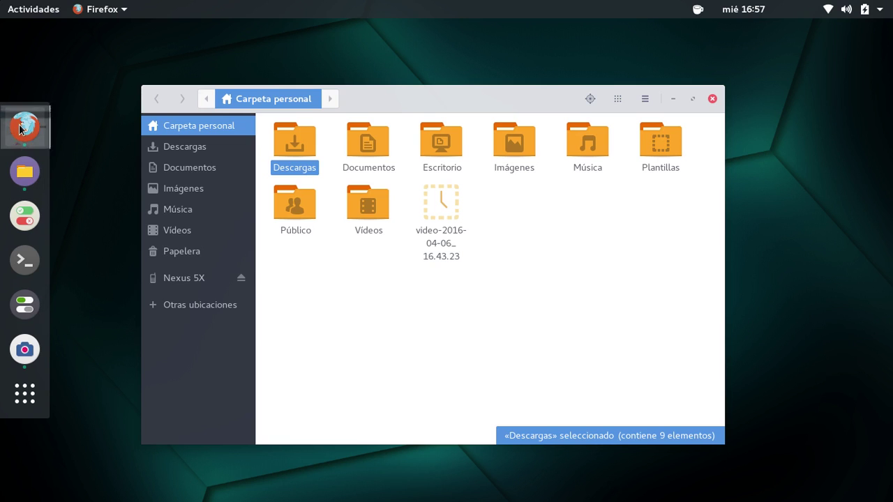
left_click(255, 61)
scroll(293, 139, "up", 5)
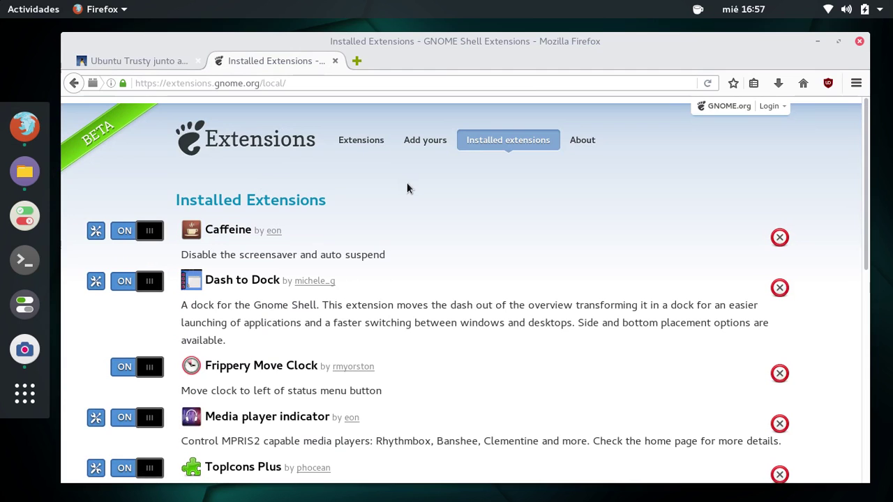
scroll(399, 187, "down", 2)
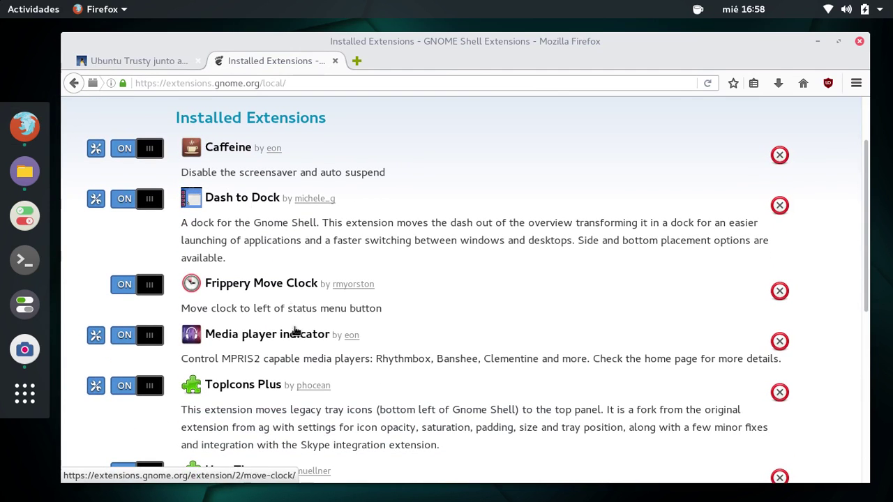
scroll(307, 328, "down", 1)
scroll(330, 311, "down", 4)
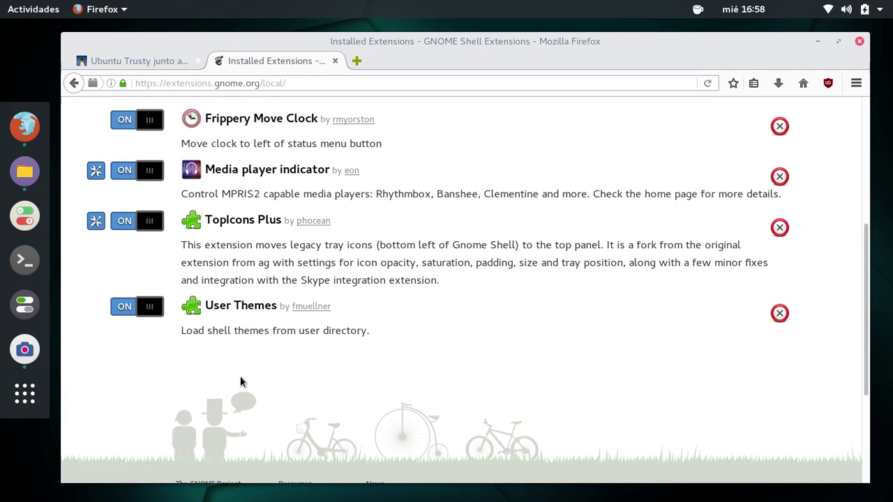
scroll(300, 300, "up", 6)
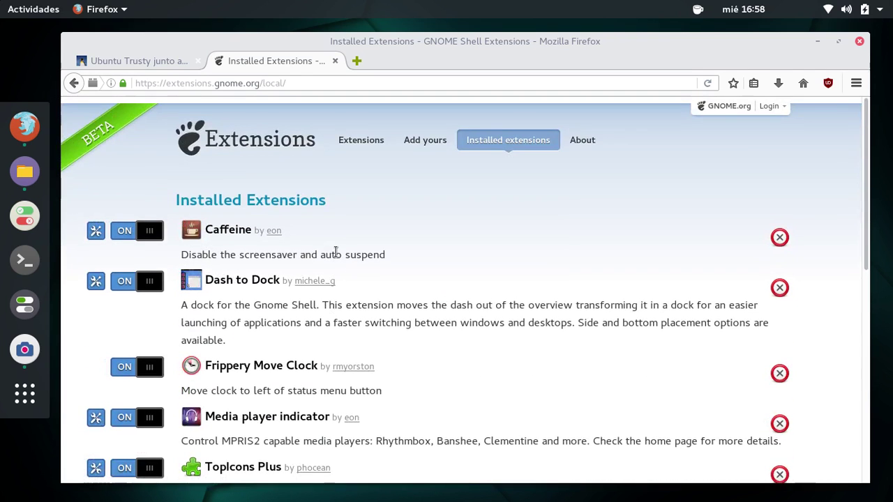
left_click(816, 43)
- Shift the file manager window slightly and show hidden files in the home folder
left_click_drag(496, 95, 460, 81)
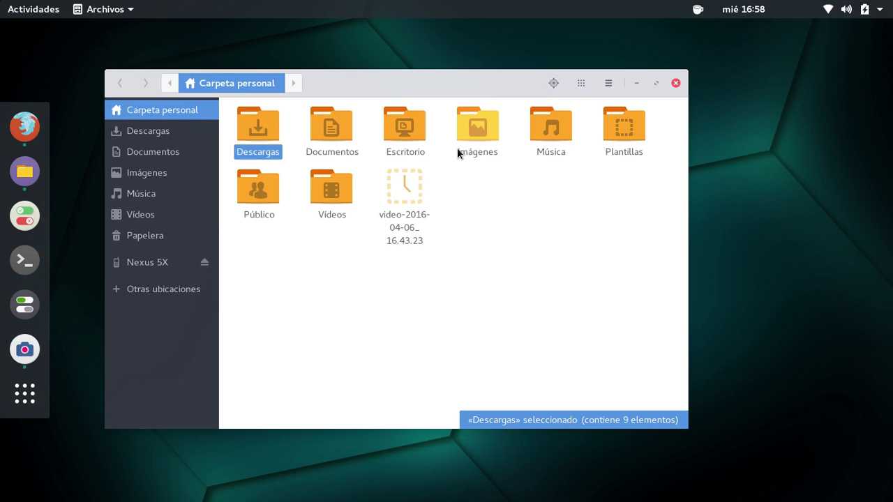
left_click(577, 83)
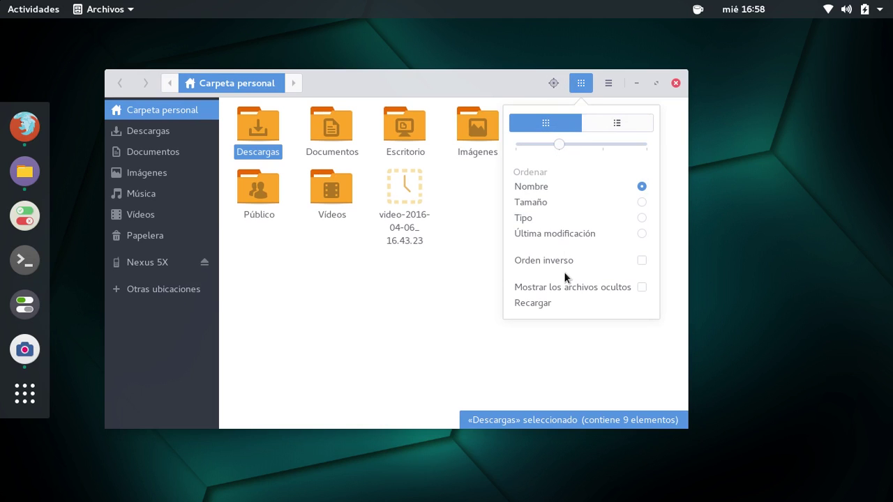
left_click(588, 288)
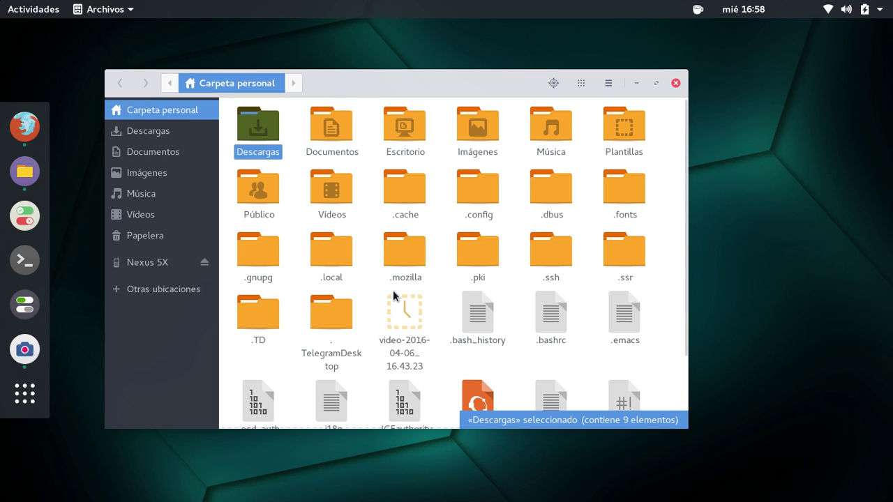
- Navigate from the home folder to .local/share/gnome-shell/extensions and open the user-theme extension's folder
left_click(344, 263)
double_click(344, 264)
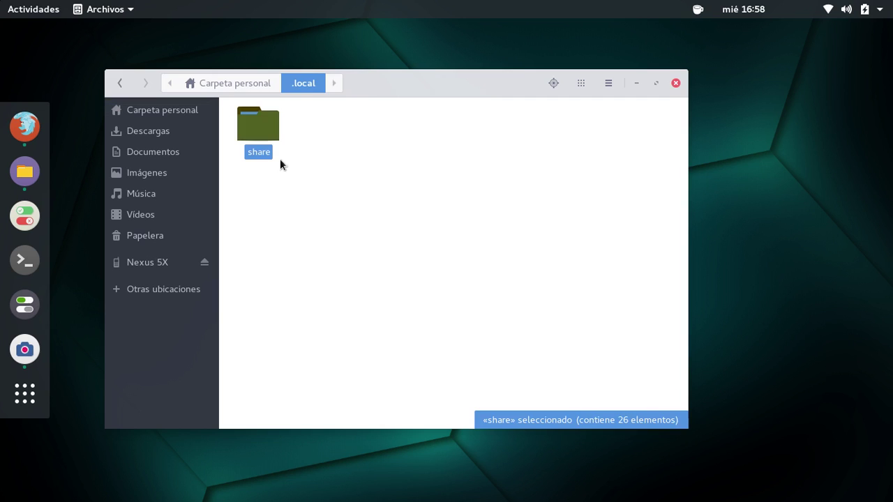
double_click(257, 127)
double_click(341, 202)
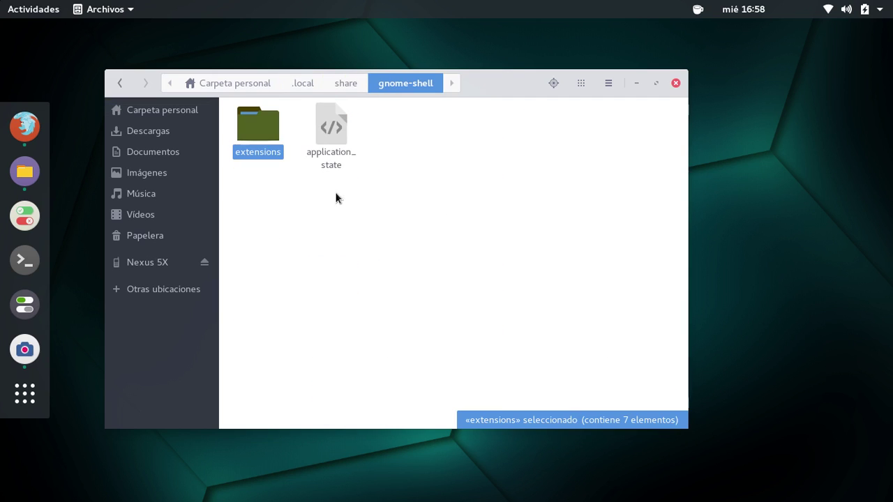
double_click(263, 127)
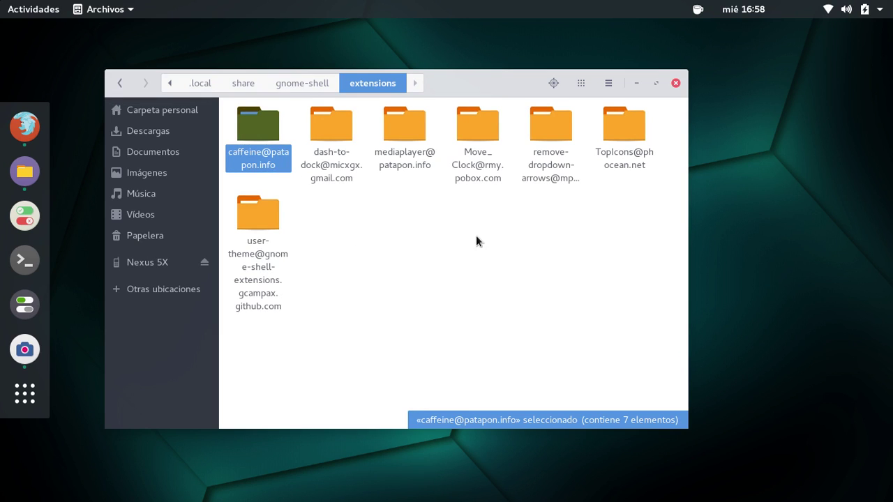
left_click(256, 208)
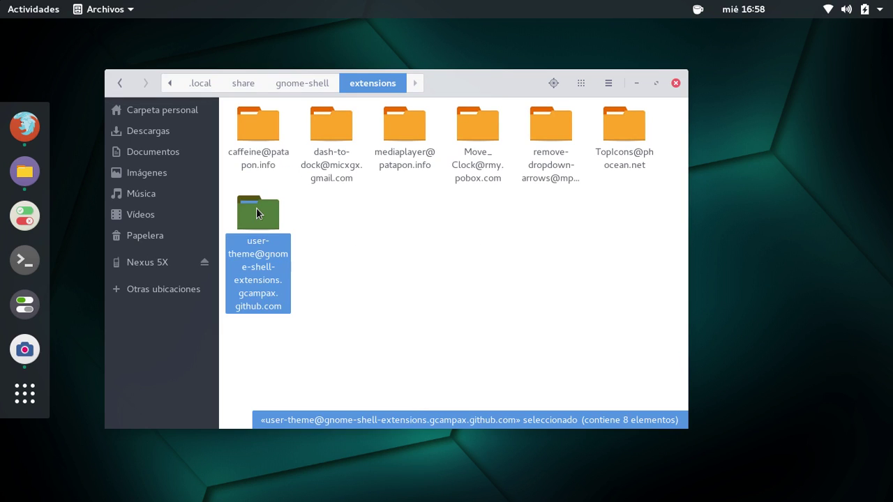
double_click(256, 207)
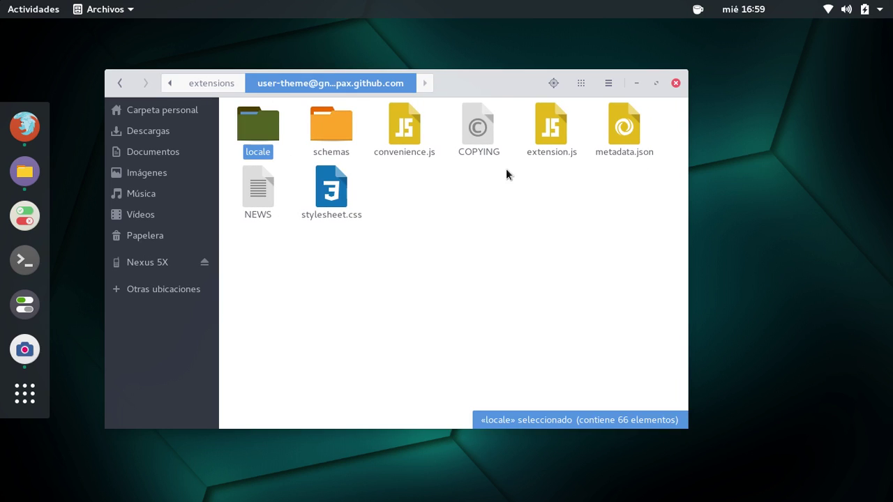
- Open metadata.json in the text editor, highlight the shell-version value, and close the file
left_click(623, 129)
right_click(623, 129)
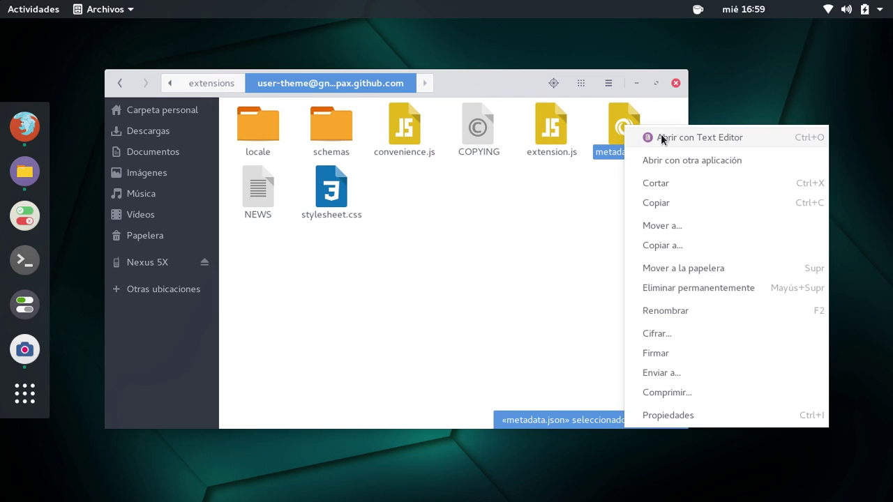
left_click(634, 81)
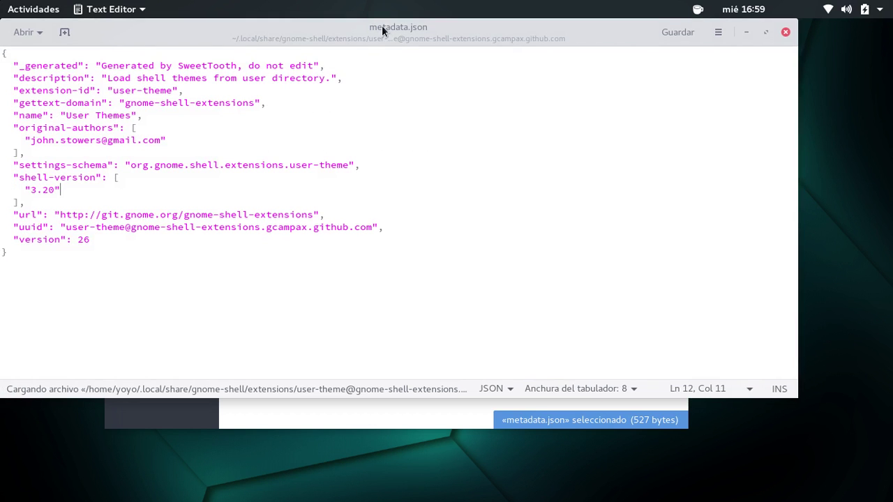
left_click_drag(382, 25, 511, 72)
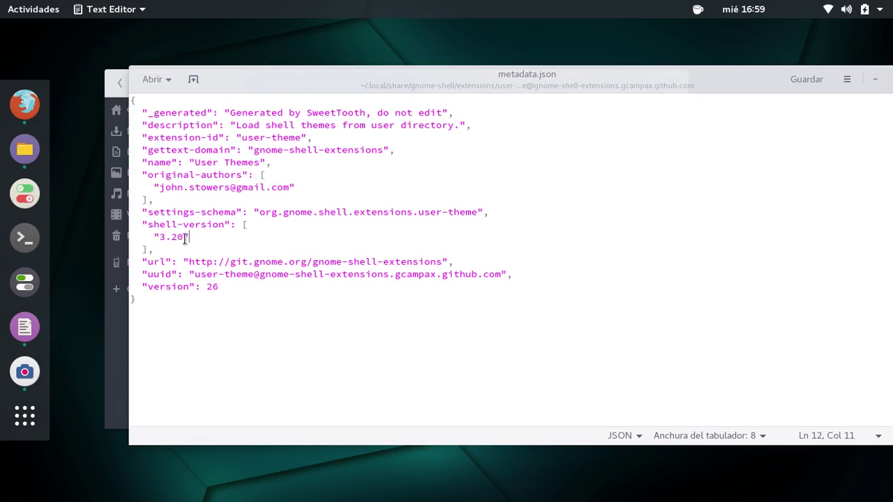
left_click_drag(187, 238, 152, 237)
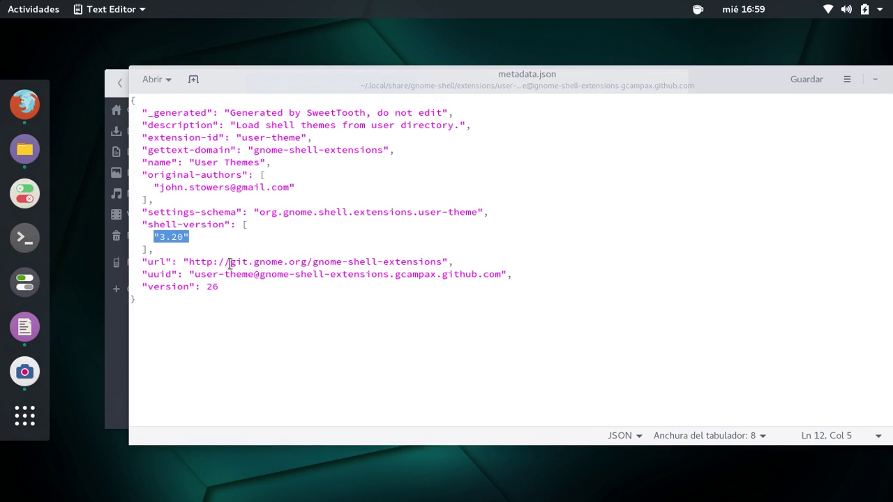
left_click_drag(751, 74, 684, 78)
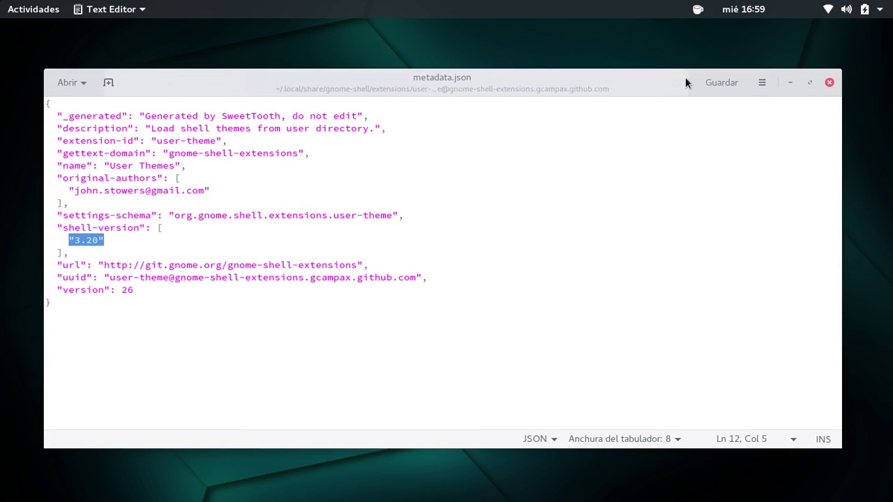
left_click(829, 83)
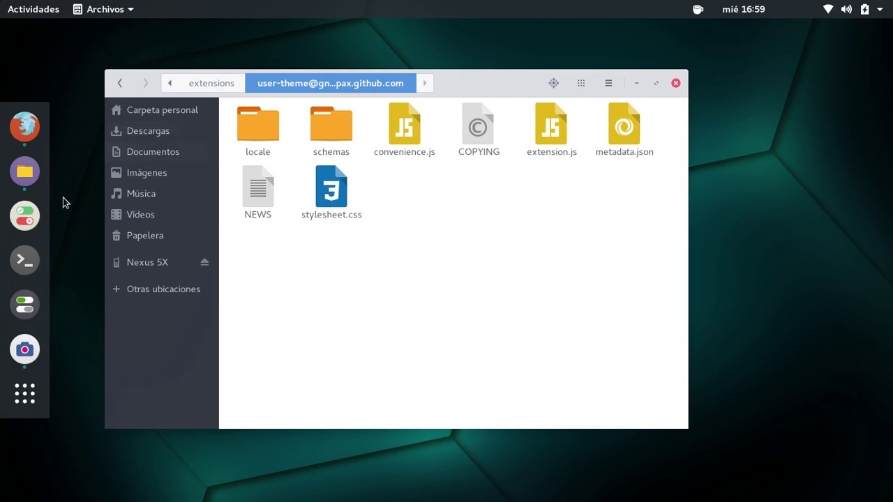
- Review the Extensiones section of the tweak tool from the GNOME settings, and close both windows
left_click(21, 221)
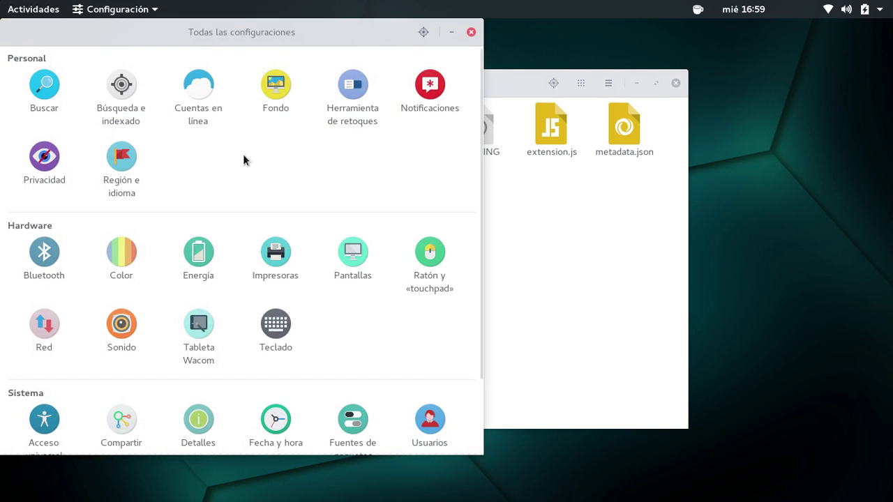
left_click(349, 90)
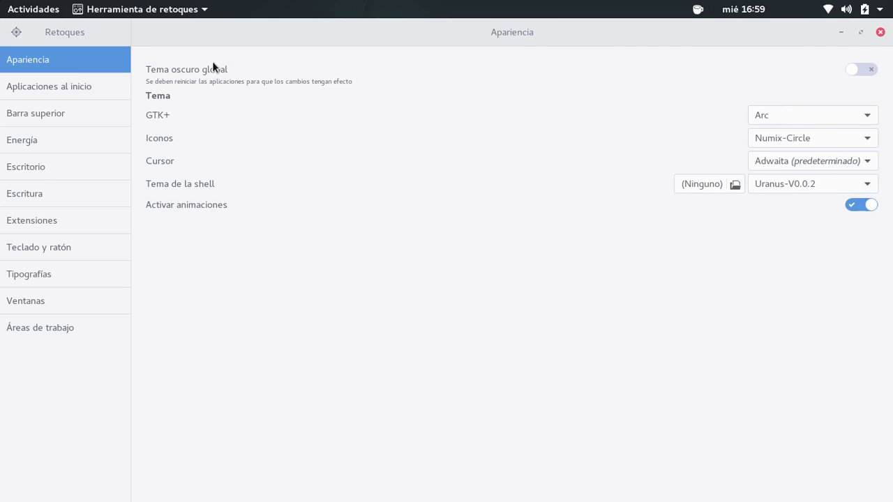
left_click(37, 219)
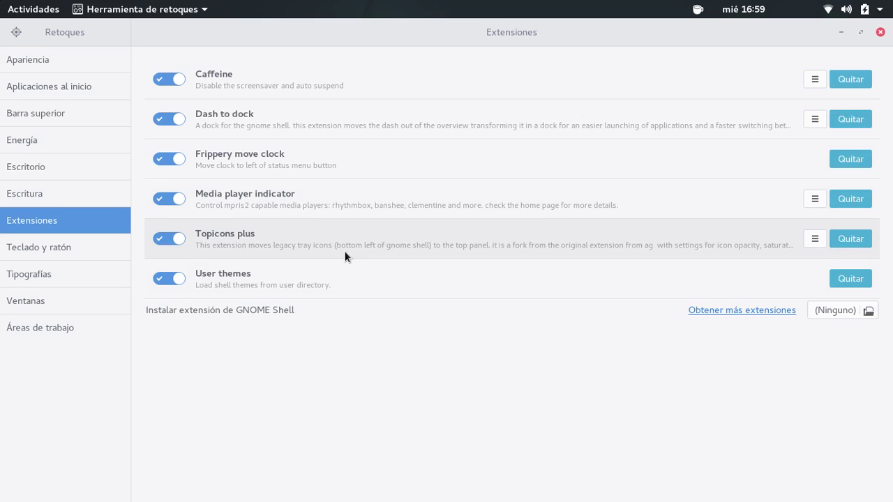
left_click(860, 33)
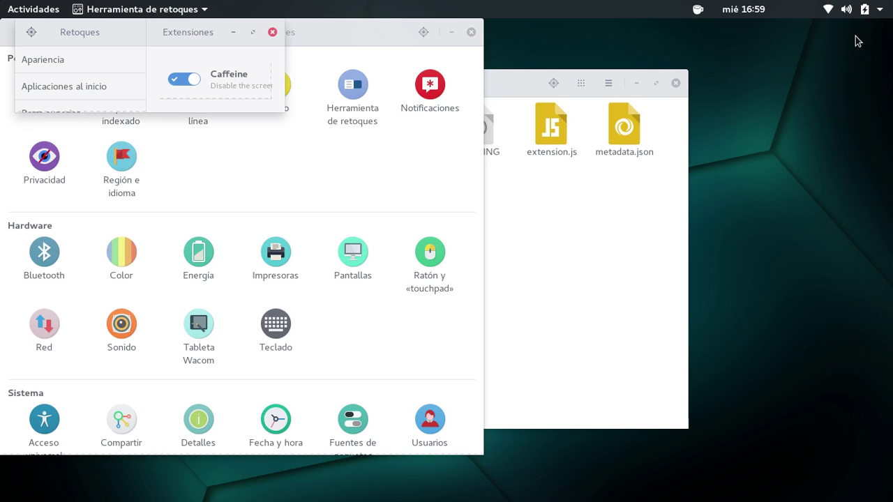
left_click(273, 32)
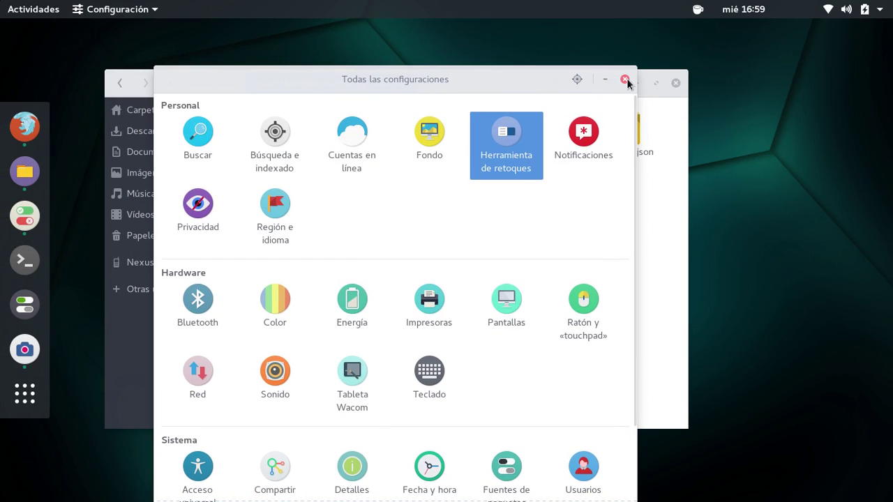
left_click(625, 80)
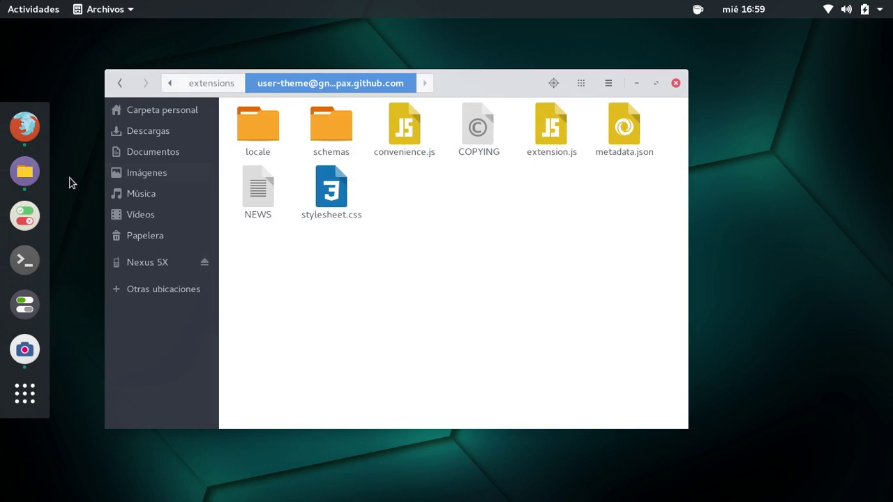
- Bring the installed extensions page back up in Firefox, minimize the browser, and close the file manager
left_click(34, 130)
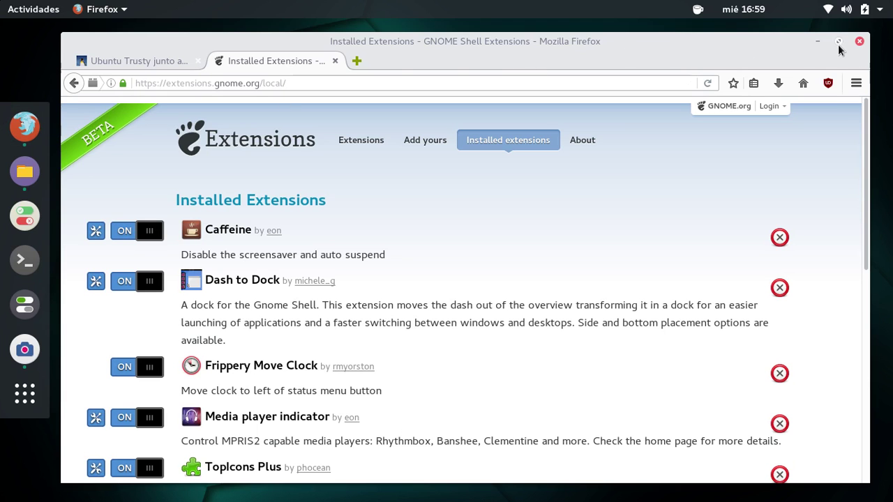
left_click(817, 42)
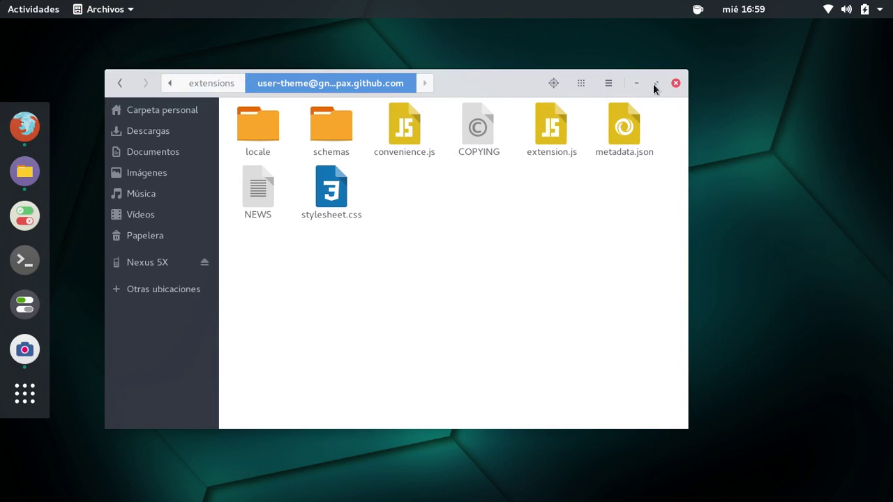
left_click(674, 83)
- Open a terminal, reposition and enlarge its window, and run inxi -S to print the system information
left_click(34, 260)
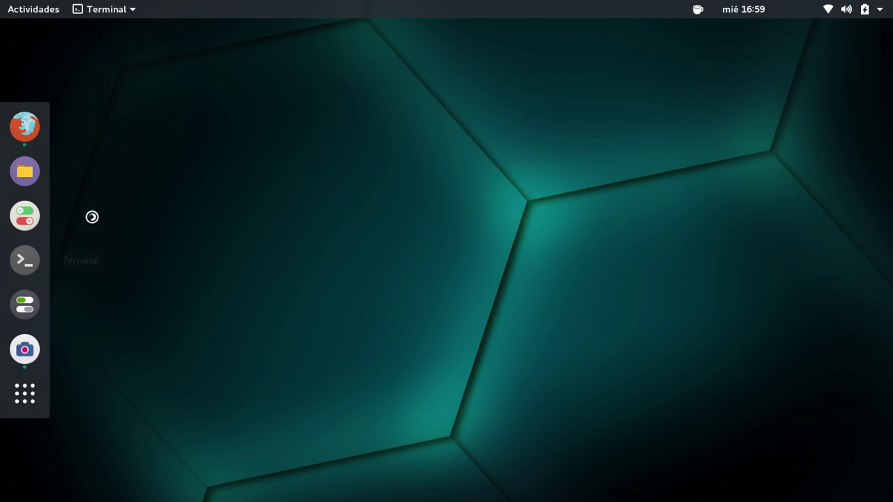
left_click_drag(483, 92, 379, 83)
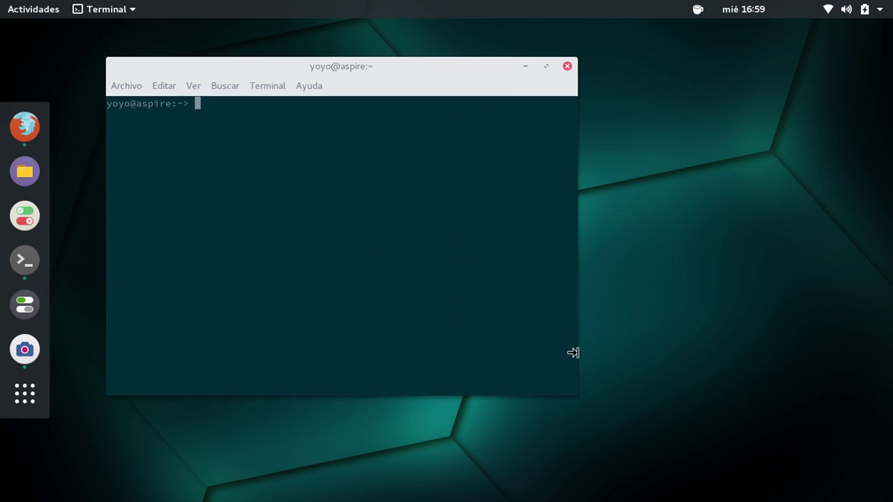
left_click_drag(576, 388, 814, 411)
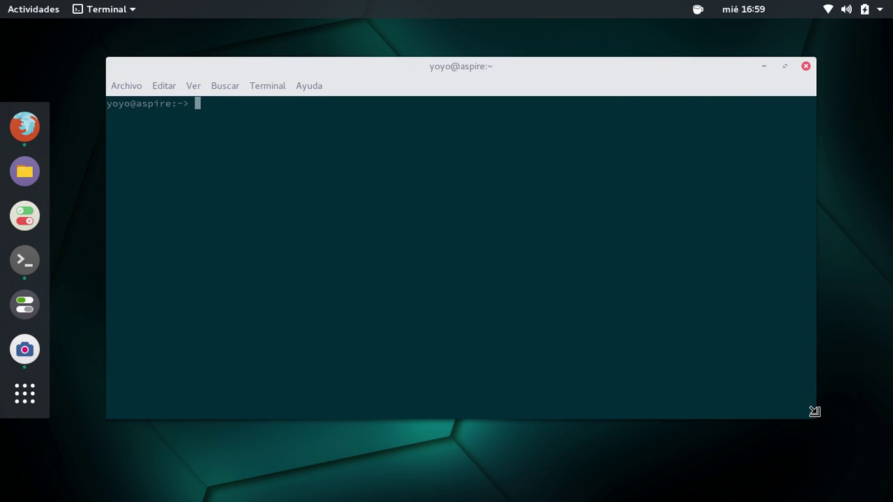
type("inxi -S")
key("Return")
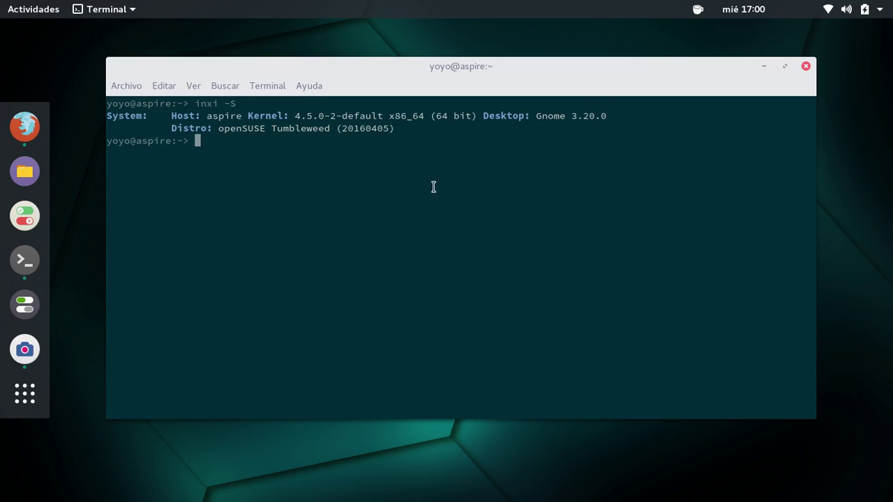
- Highlight the kernel version and the GNOME desktop version in the inxi output, and minimize the terminal
left_click_drag(323, 117, 294, 116)
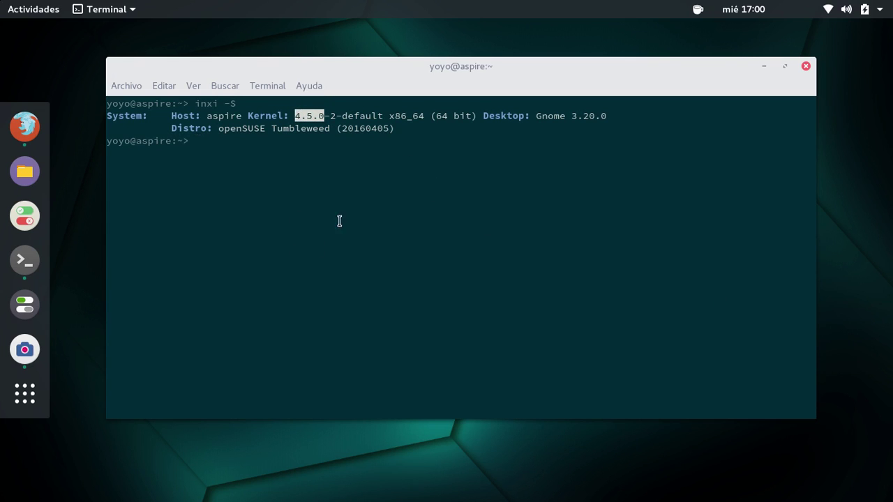
left_click(475, 168)
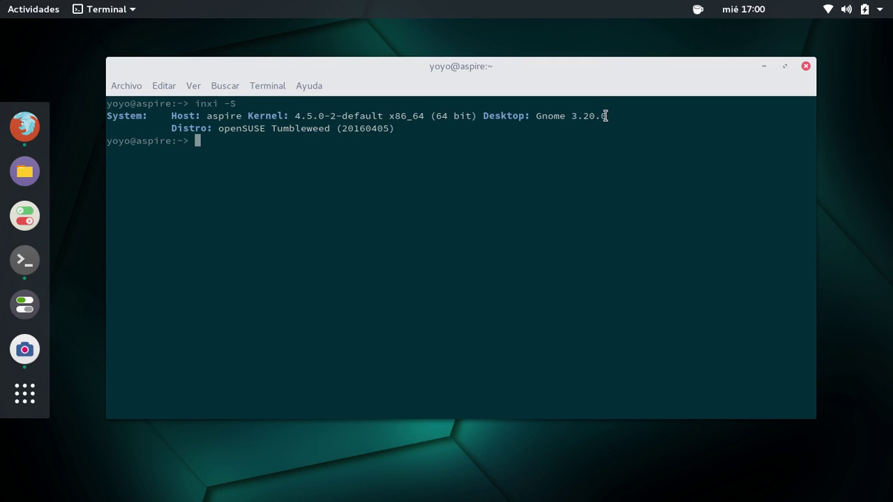
left_click_drag(605, 115, 538, 114)
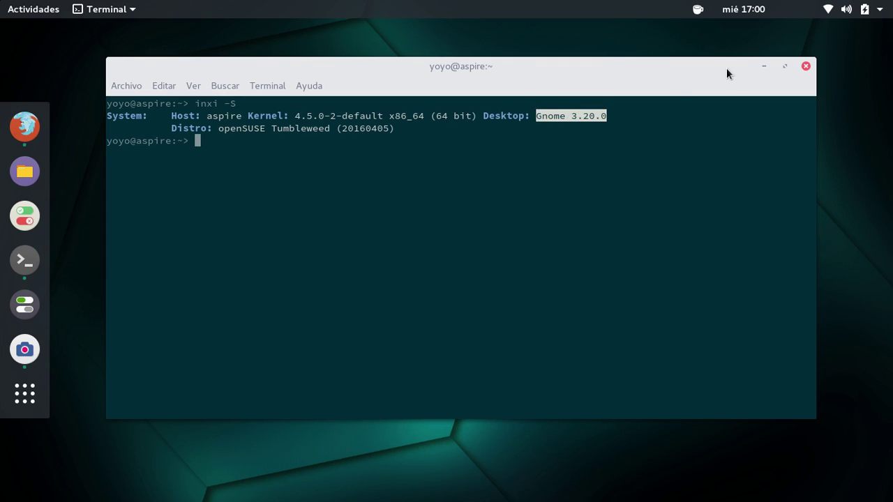
left_click(762, 67)
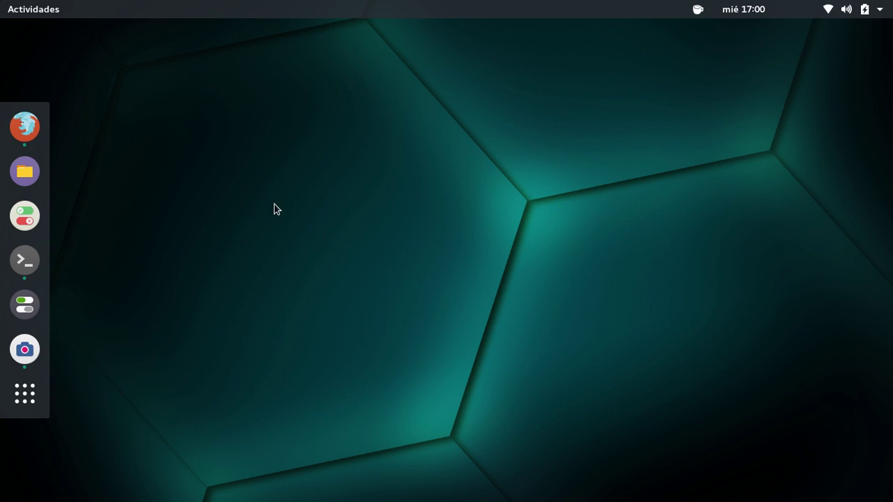
- Review the installed GNOME Shell extensions page in Firefox, and minimize the browser
left_click(24, 126)
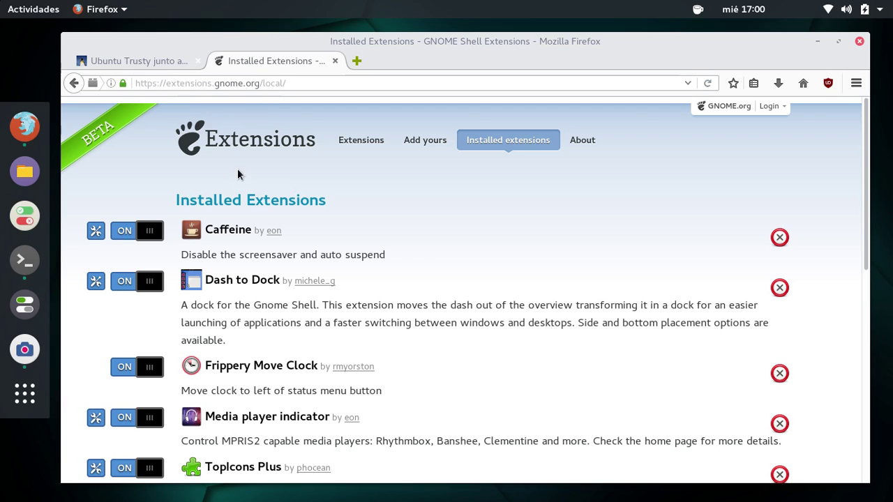
scroll(243, 179, "down", 4)
scroll(242, 211, "up", 4)
scroll(312, 164, "down", 10)
scroll(312, 174, "up", 10)
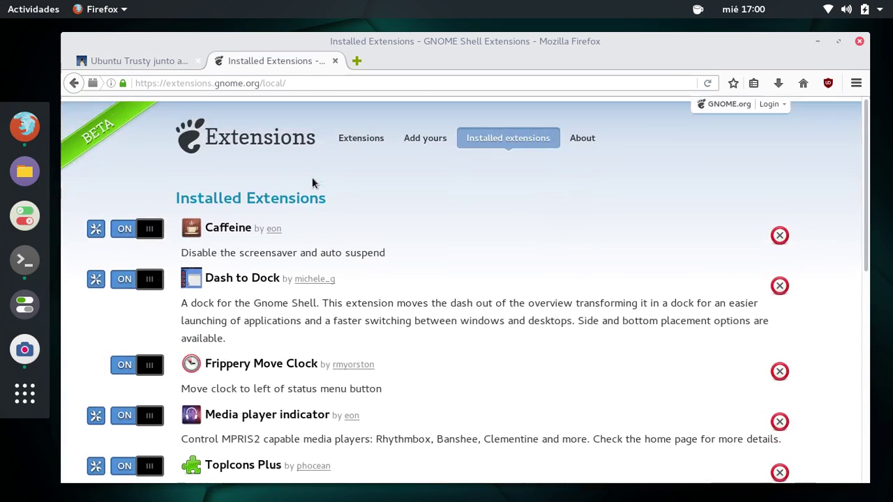
left_click(817, 42)
- Open the file manager, hide the hidden files in the home folder, and reposition the window
left_click(24, 170)
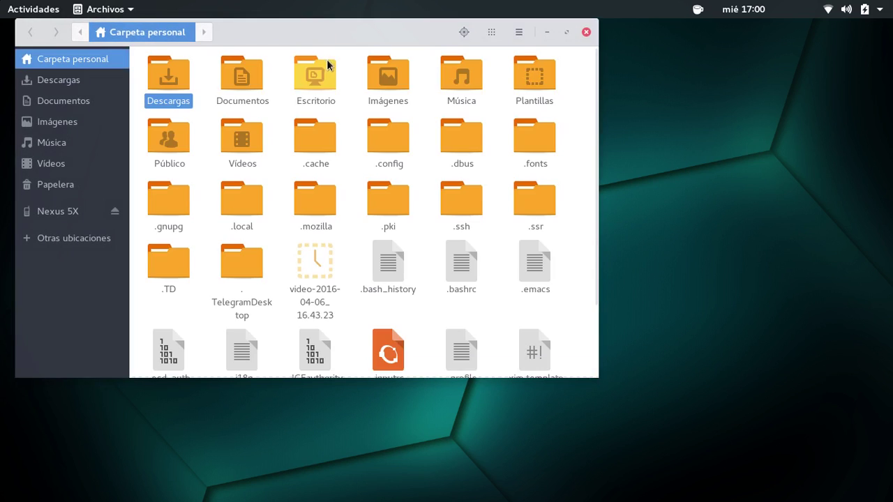
left_click_drag(291, 29, 342, 53)
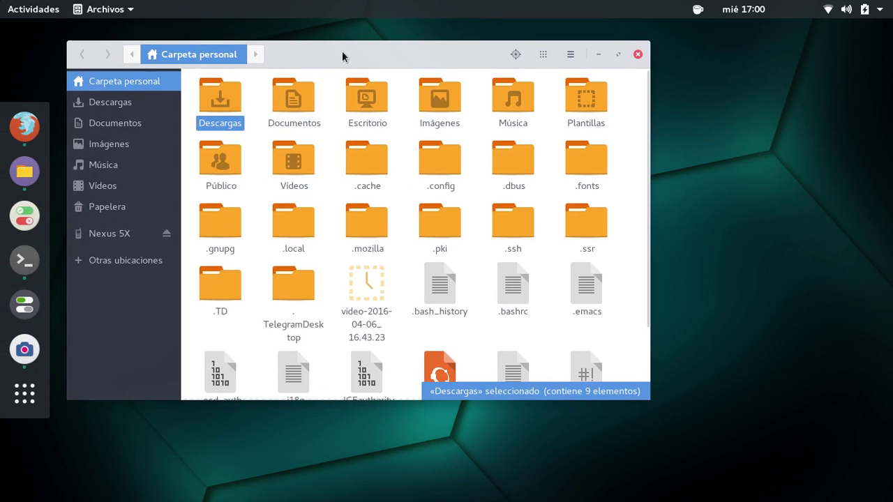
left_click(542, 54)
left_click(558, 262)
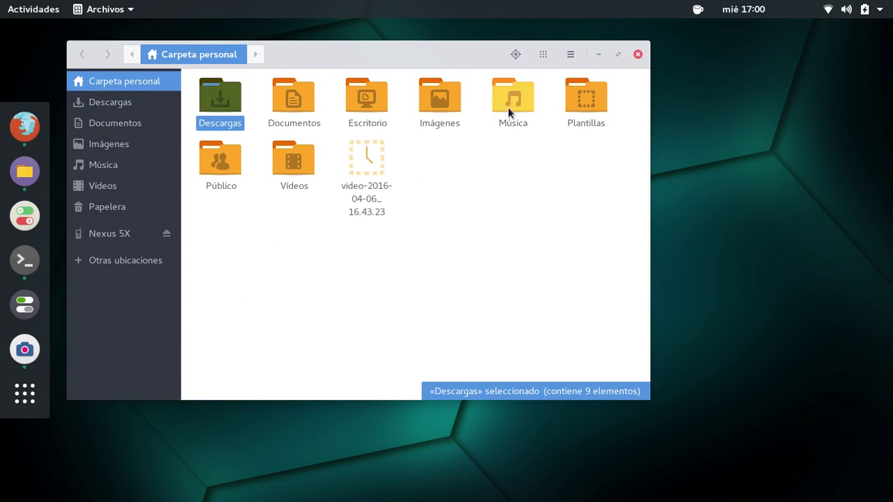
left_click_drag(408, 56, 459, 70)
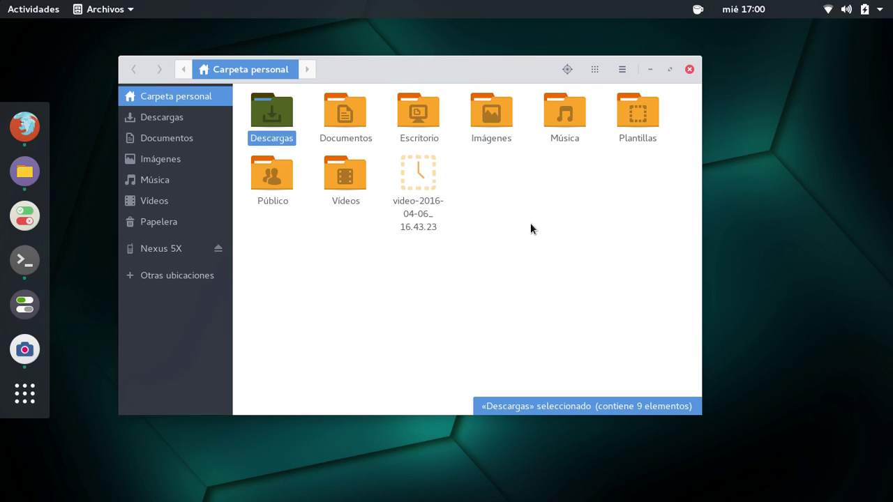
- Review the actions available for the Imágenes folder, and dismiss them without choosing one
left_click(483, 119)
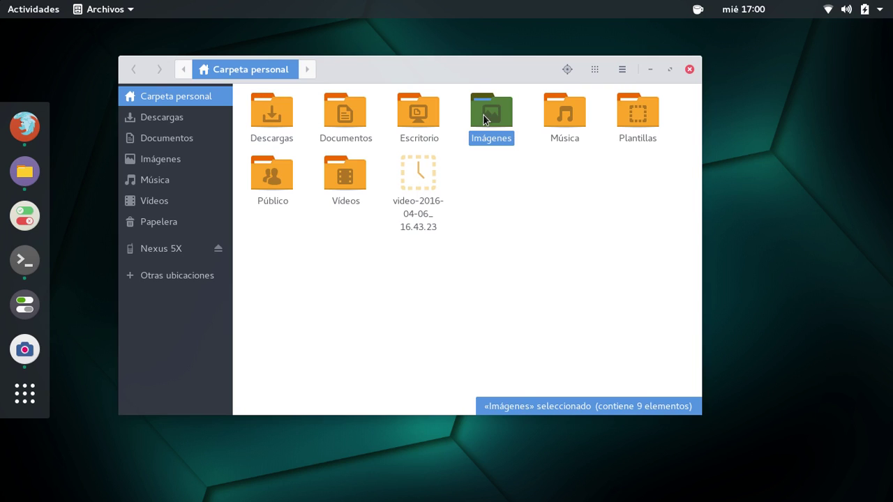
right_click(484, 115)
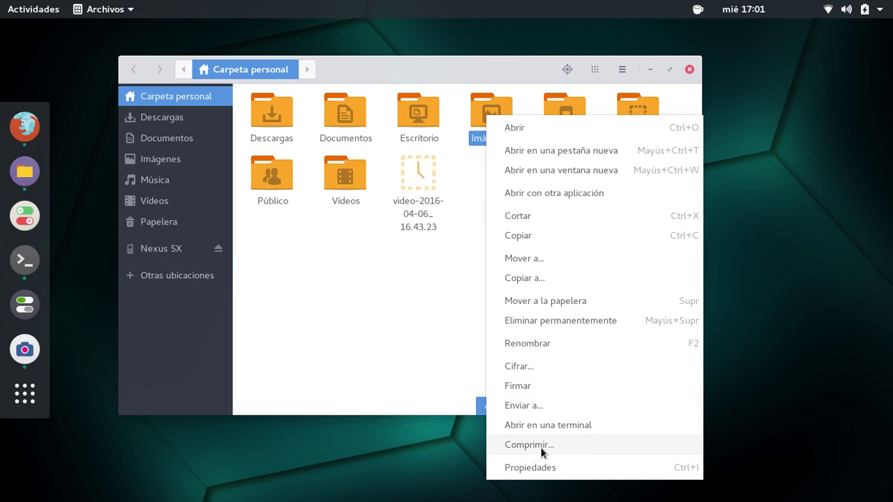
left_click(370, 285)
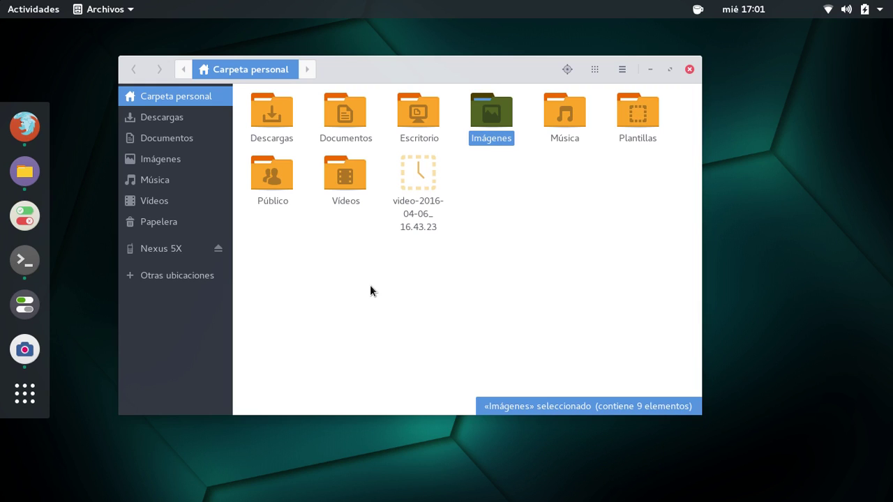
- Open Descargas, review the actions available for the tsetup.0.9.40.tar.xz archive, and return to the home folder
double_click(270, 116)
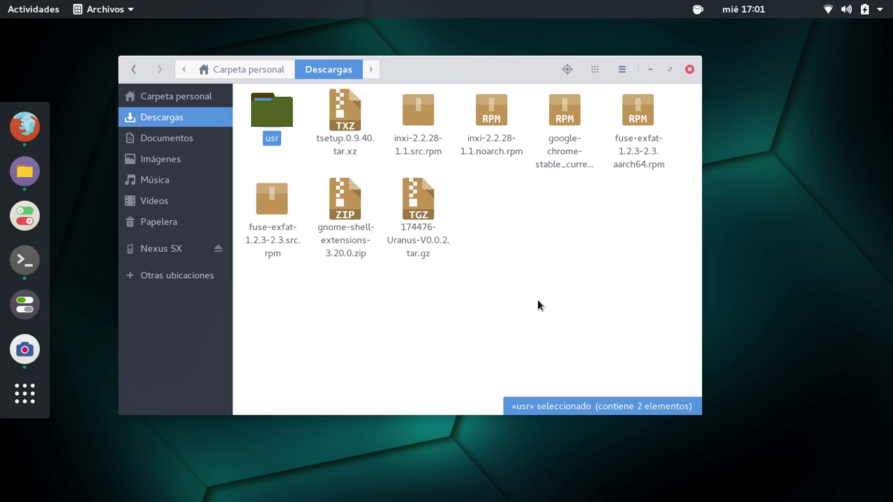
left_click(347, 111)
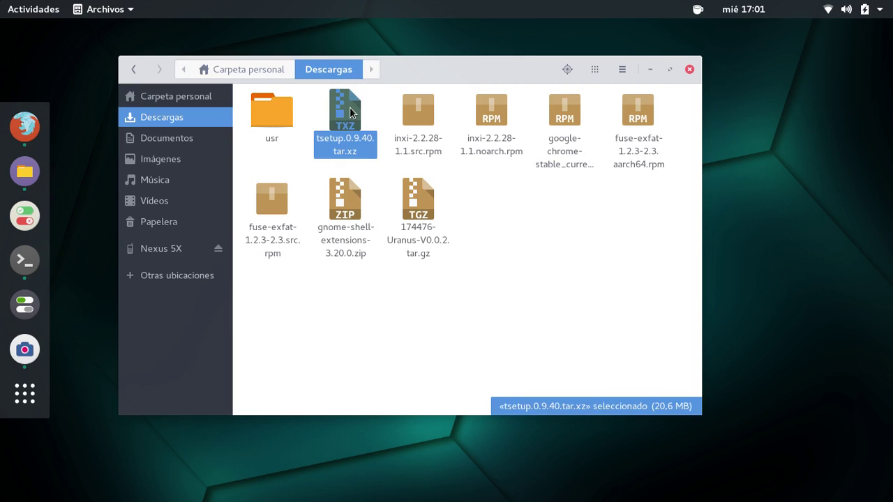
right_click(349, 106)
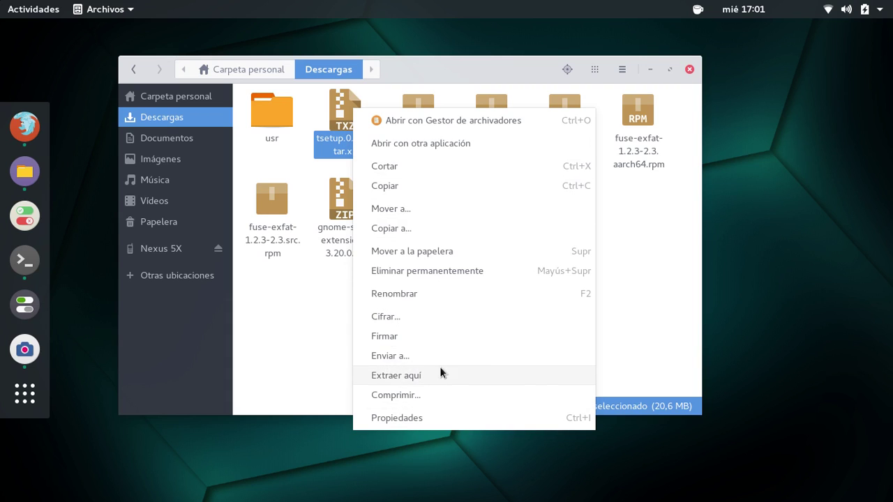
left_click(295, 320)
left_click(241, 73)
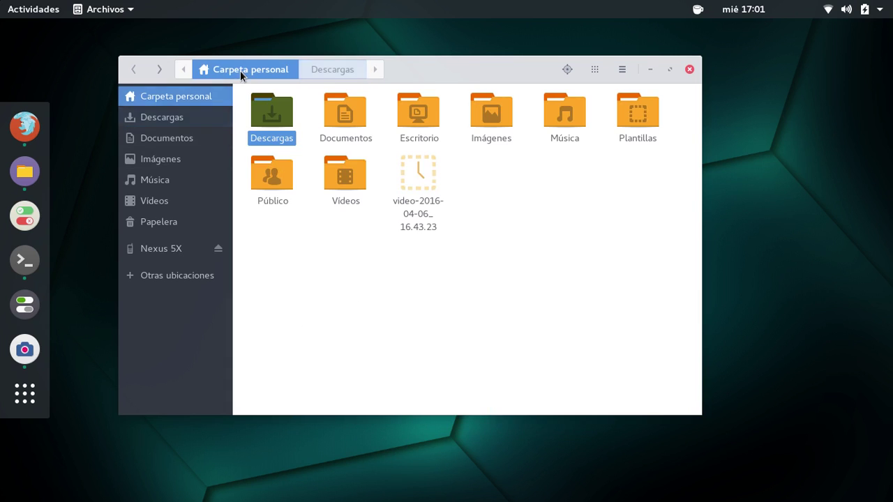
- Review the file manager's Comportamiento, Columnas de la lista and Buscar y previsualizar preferences, and close the dialog
mouse_move(456, 64)
left_mouse_down()
mouse_move(484, 69)
mouse_move(470, 70)
left_mouse_up()
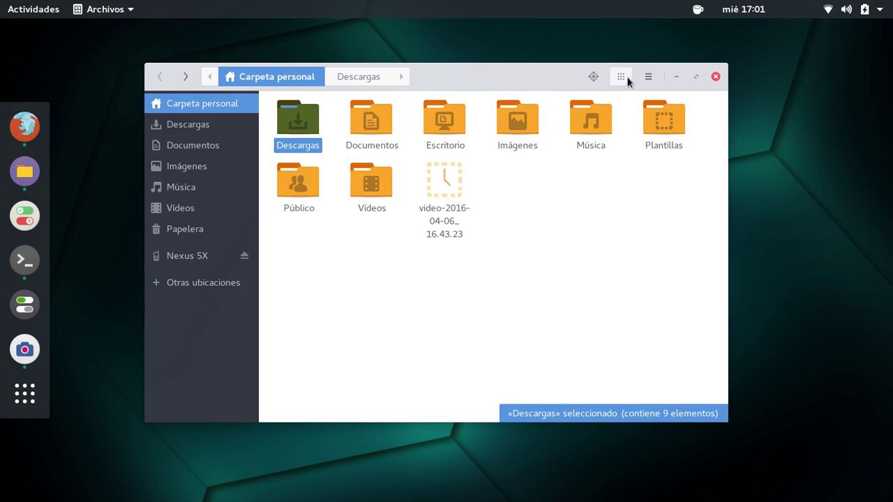
left_click(114, 13)
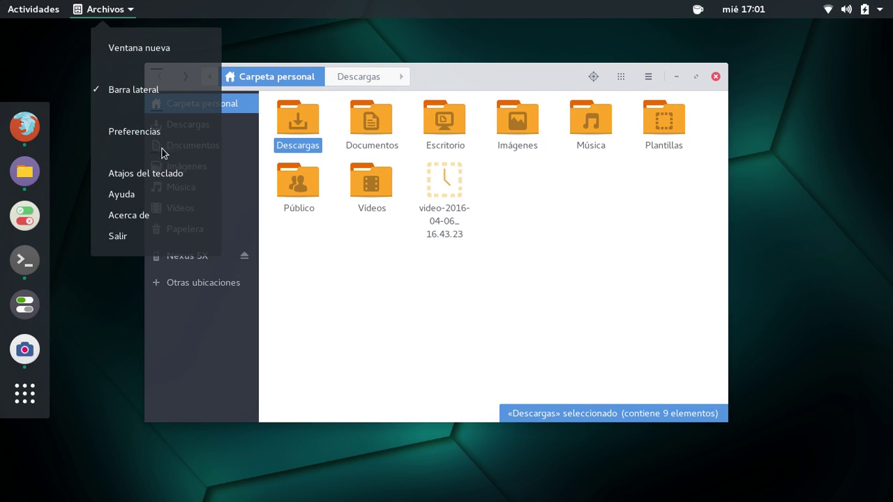
left_click(116, 131)
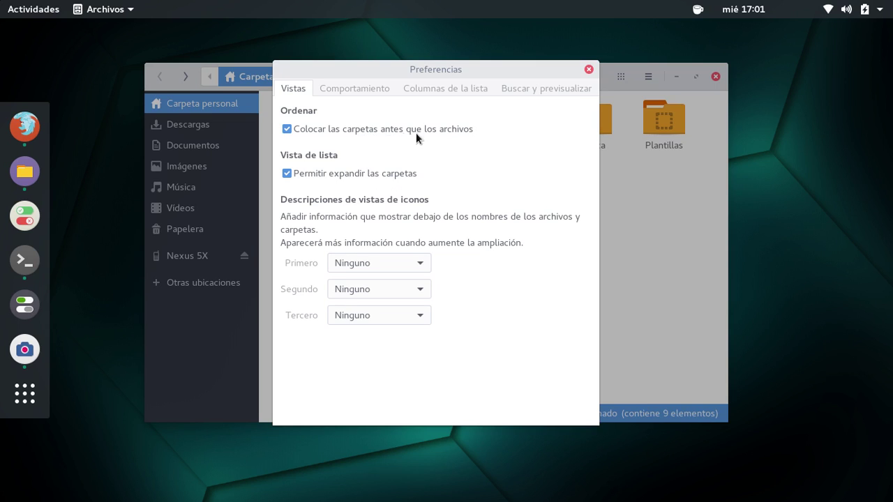
left_click(383, 85)
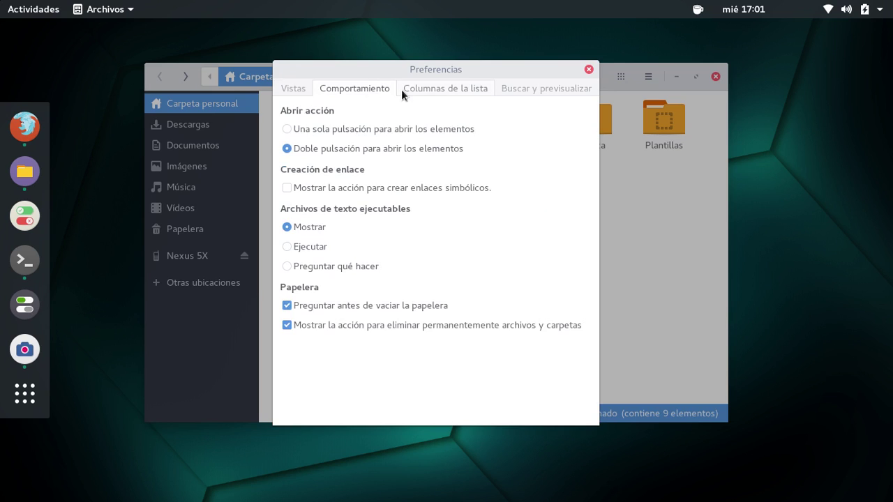
left_click(433, 90)
left_click(361, 91)
left_click(522, 90)
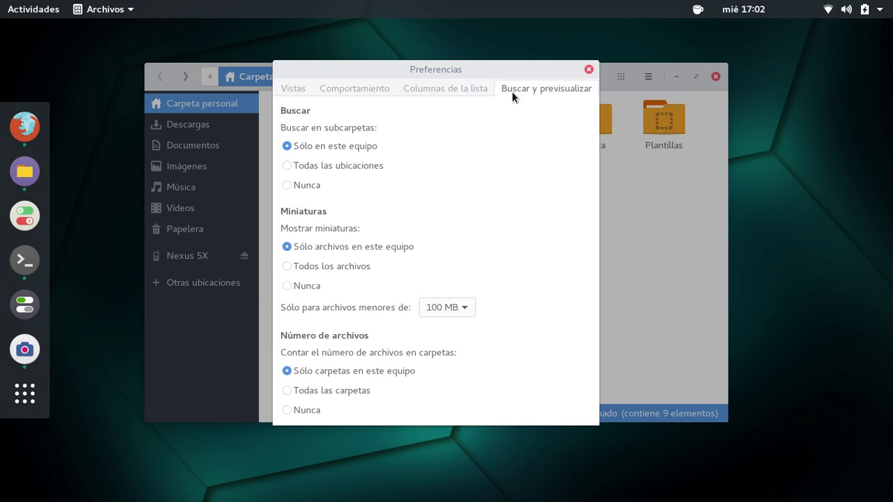
left_click(589, 69)
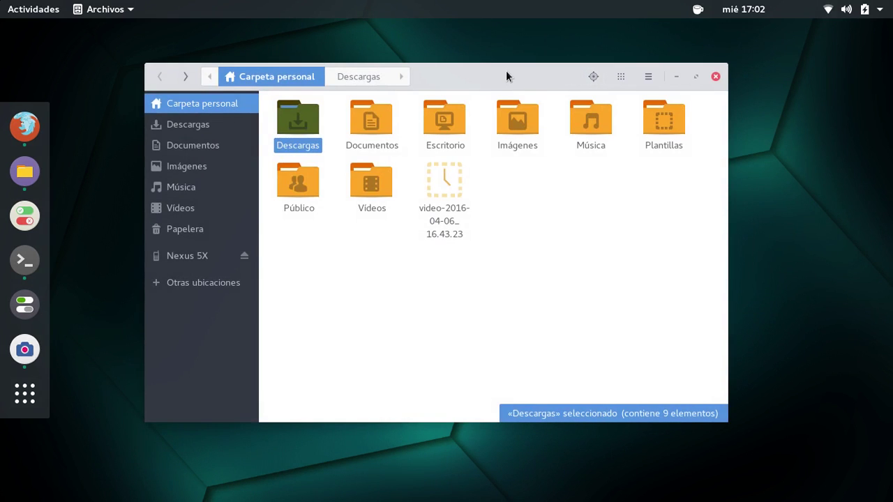
- Shrink the home folder's icons to the smallest size, and restore them to the second size
left_click_drag(506, 71, 463, 57)
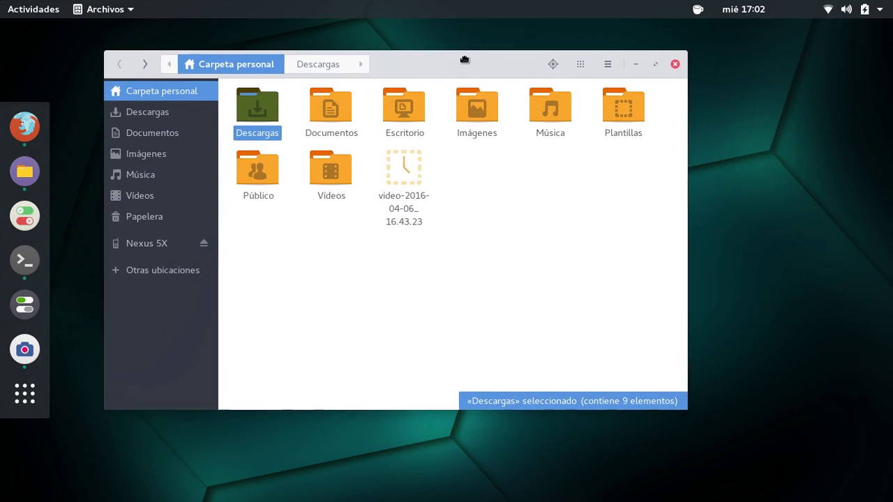
left_click(579, 63)
left_click_drag(554, 127, 528, 126)
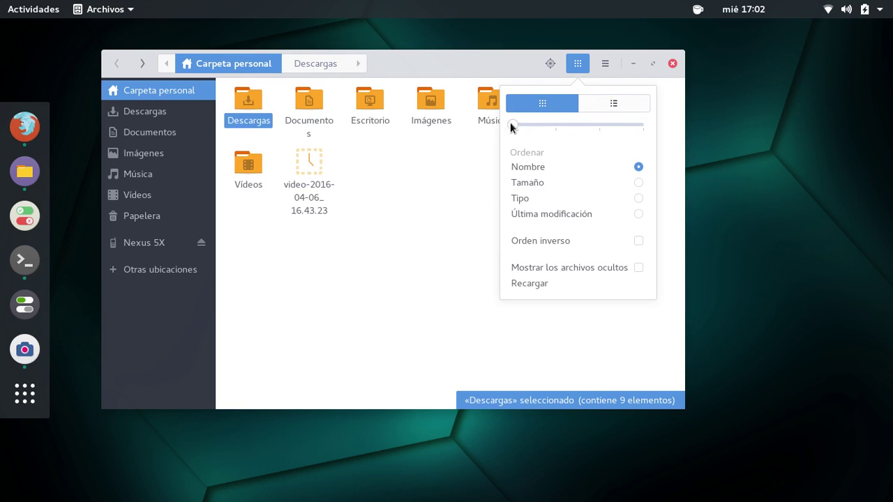
left_click_drag(513, 126, 548, 121)
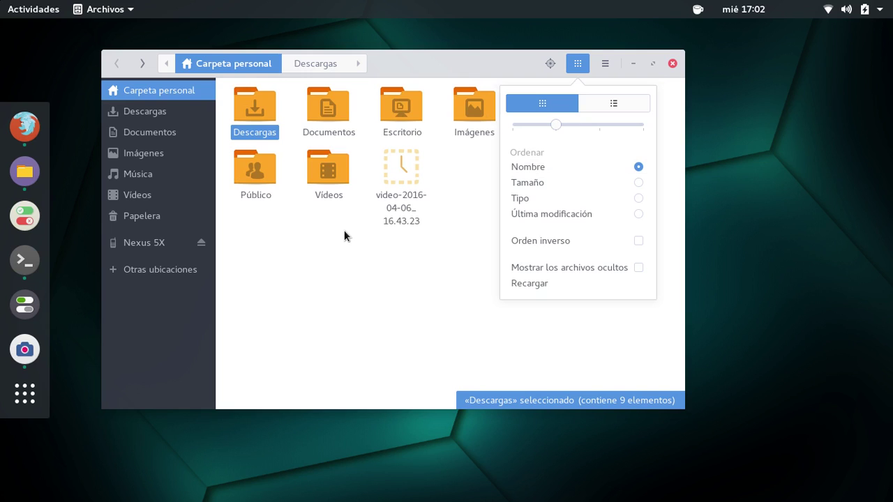
left_click(382, 317)
- Review the new-folder, tab and location actions of the file manager, and close its window
left_click(605, 64)
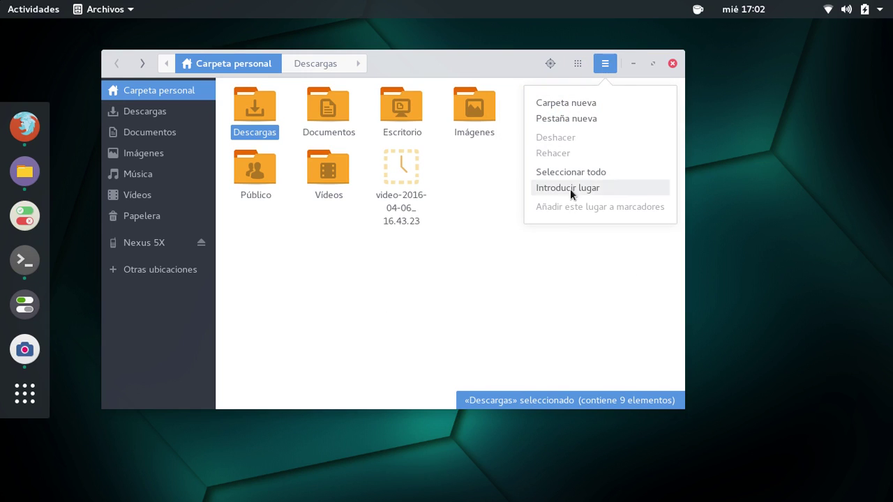
left_click(520, 271)
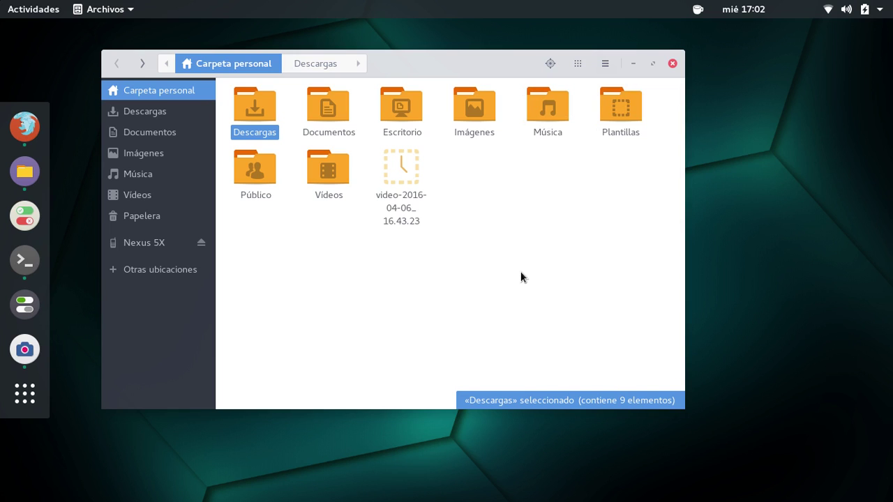
left_click_drag(456, 66, 449, 69)
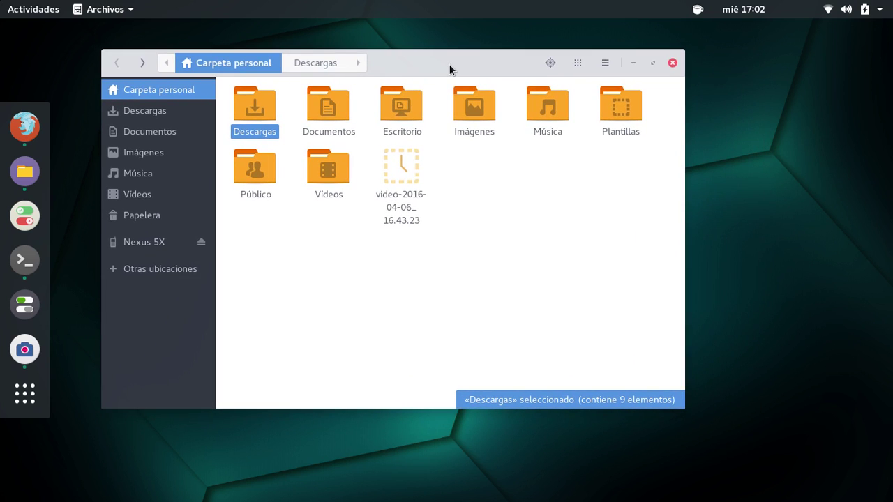
left_click(673, 63)
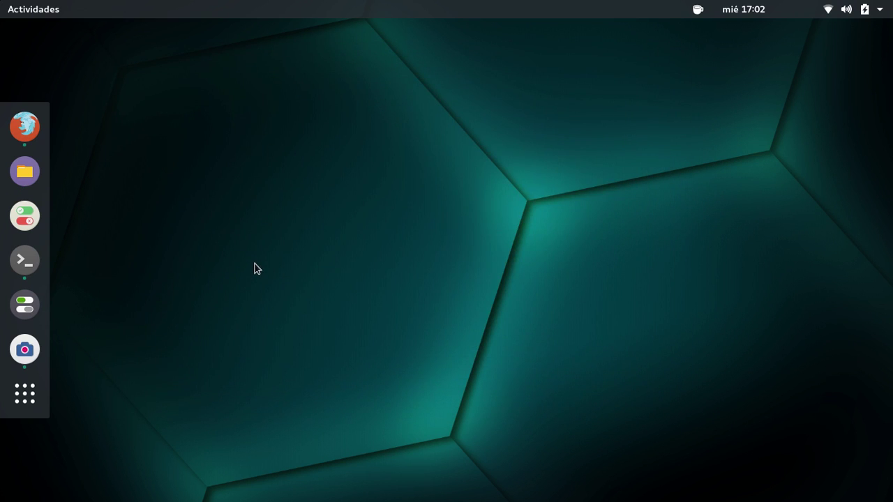
- Look through the installed applications in the overview, and return to the desktop
left_click(24, 394)
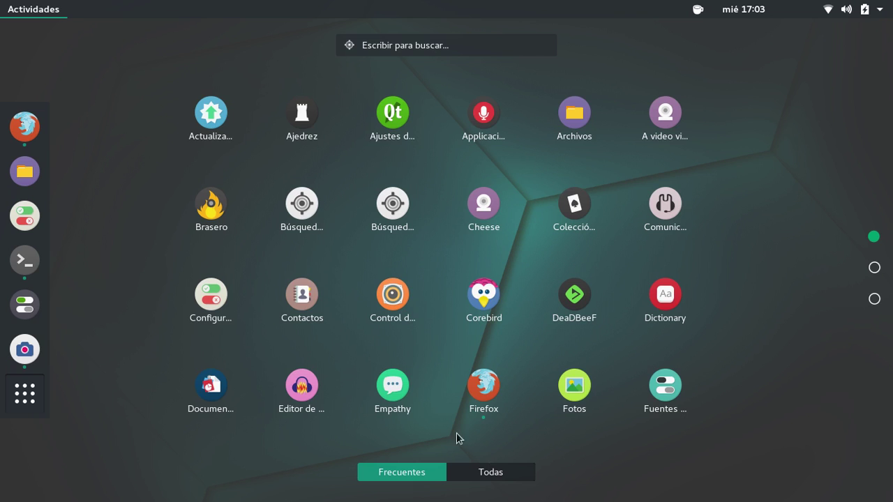
scroll(454, 323, "down", 2)
scroll(454, 323, "up", 2)
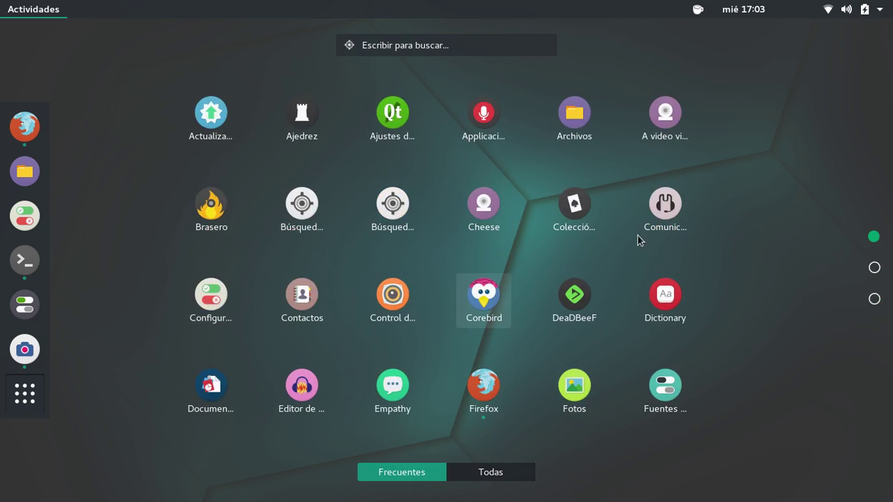
mouse_move(1, 0)
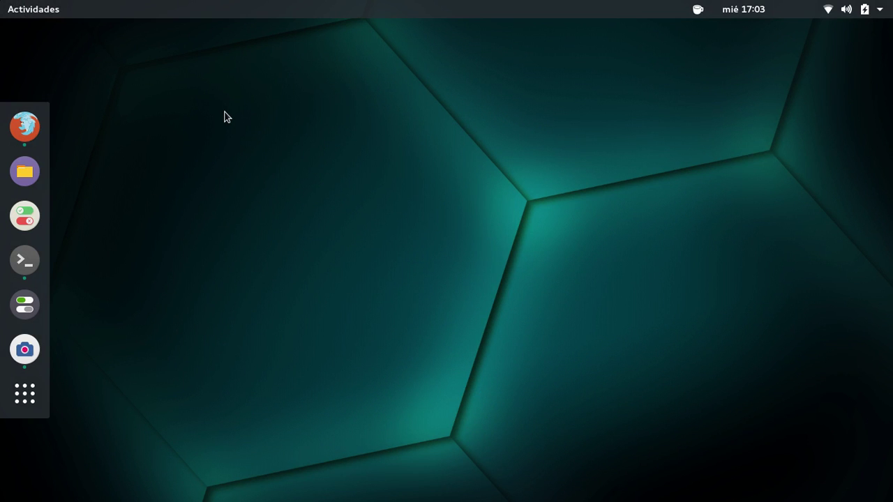
- Check the recording information in SimpleScreenRecorder, and minimize its window
left_click(25, 348)
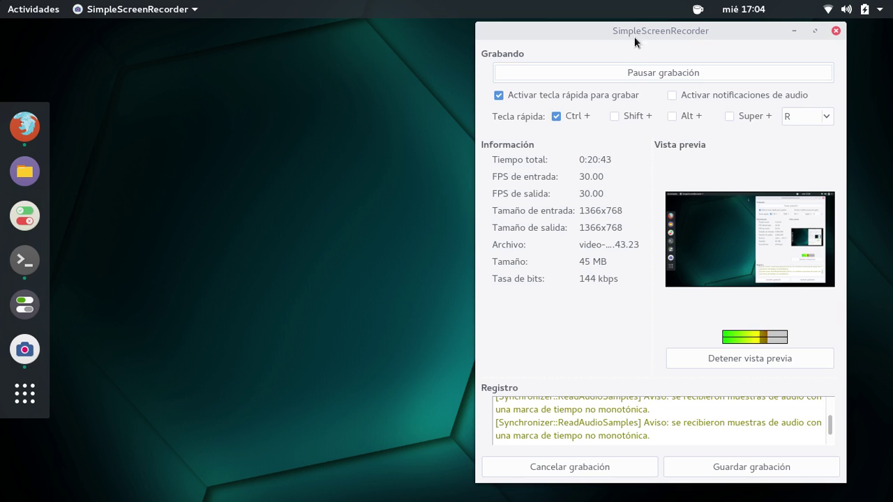
left_click(793, 31)
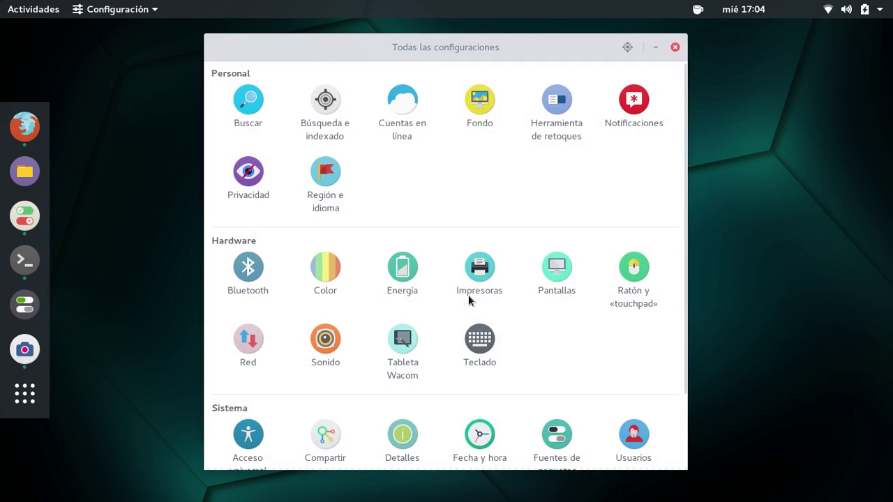
- Show the system overview under Detalles in the GNOME settings, and reposition the window
scroll(542, 292, "down", 2)
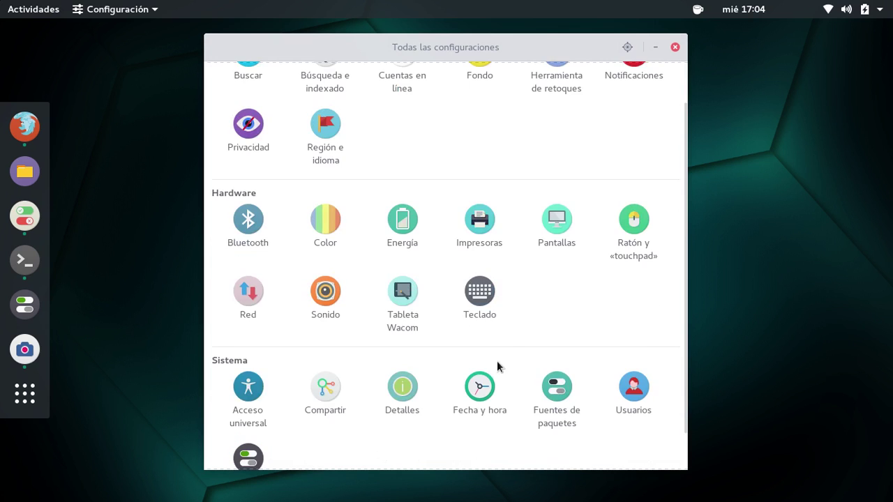
left_click(404, 391)
left_click_drag(460, 54, 572, 67)
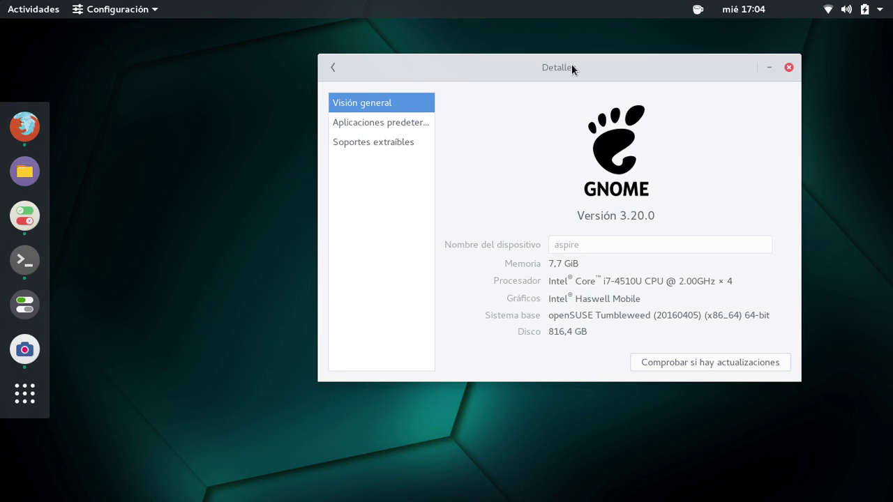
left_click_drag(577, 66, 614, 70)
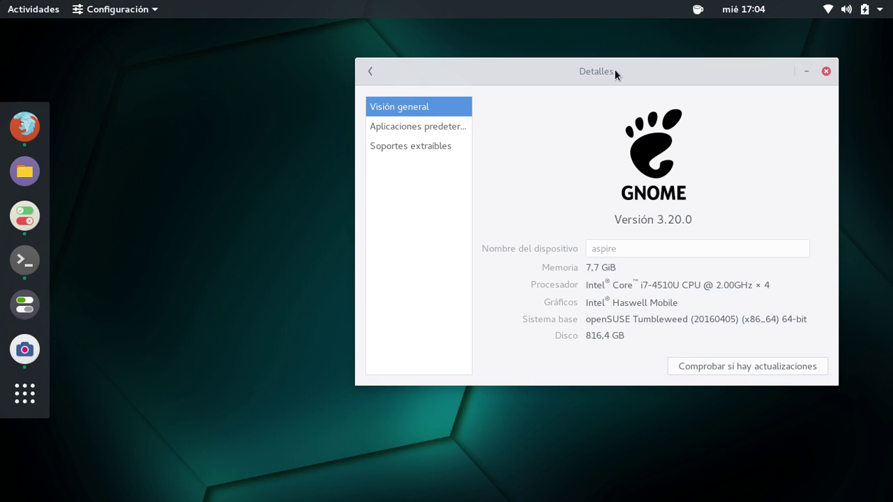
left_click_drag(614, 69, 608, 66)
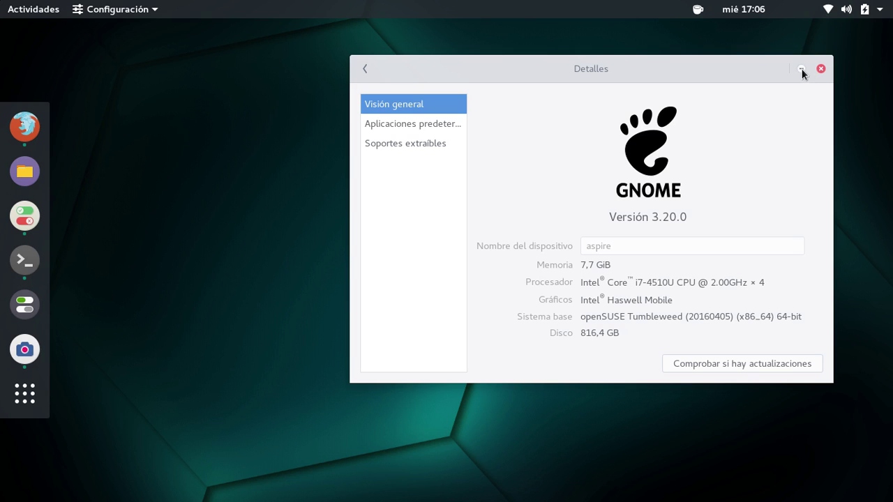
- Minimize the Detalles window, and bring up the SimpleScreenRecorder window
left_click(801, 68)
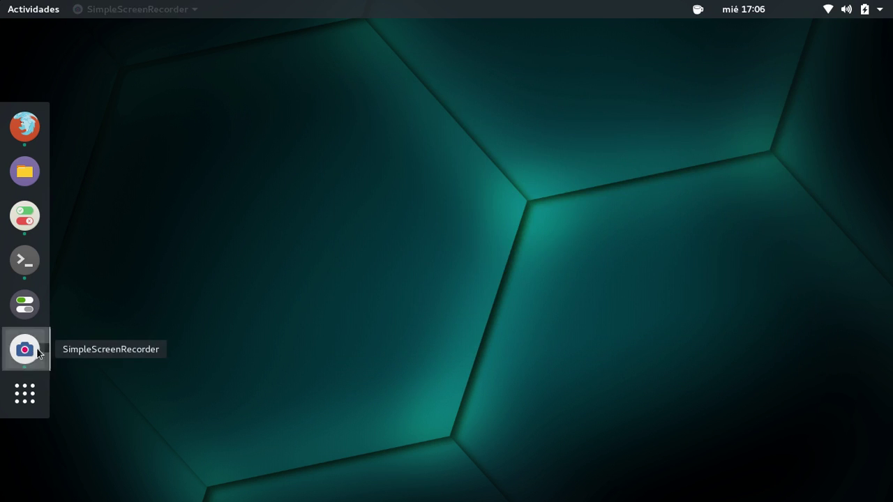
left_click(38, 350)
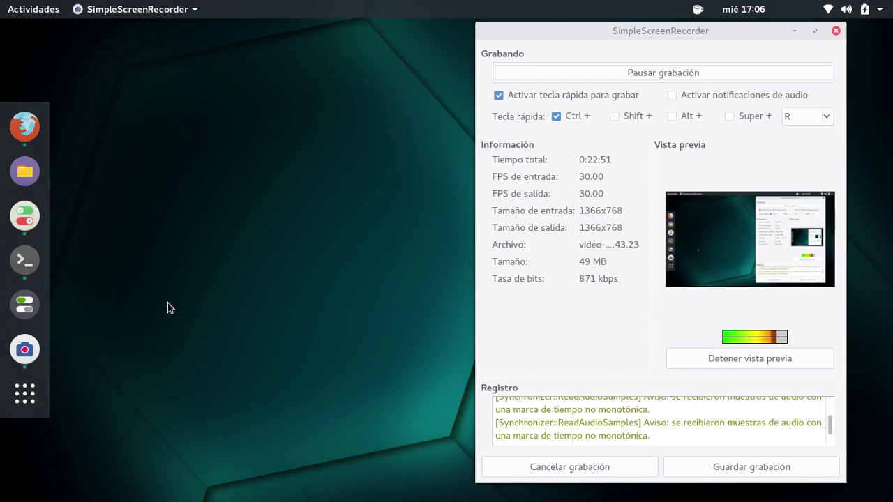